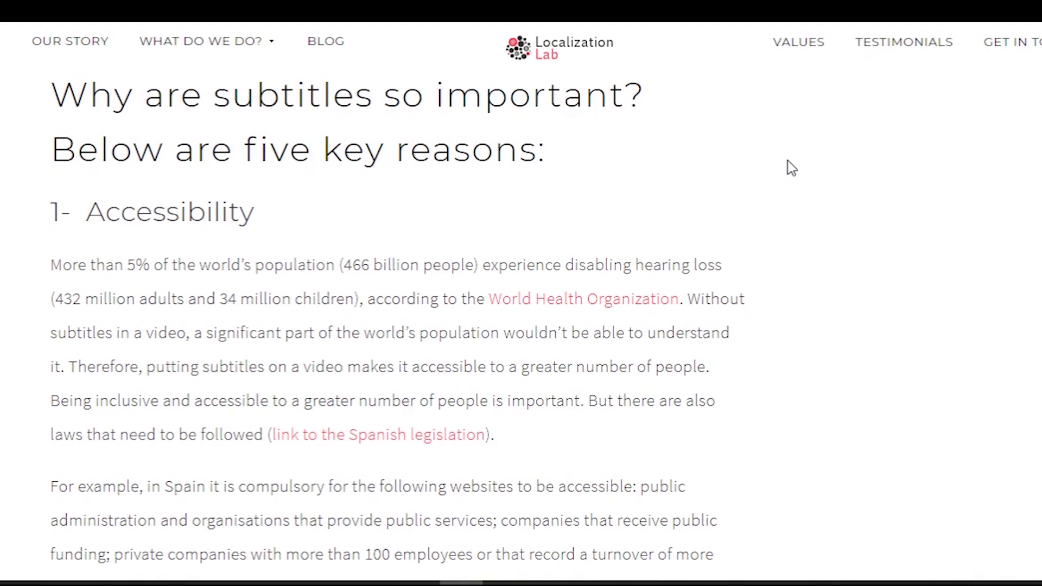
Scroll from the 'Why are subtitles so important?' heading down to the article's closing paragraph and post links
scroll(788, 161, down, 2)
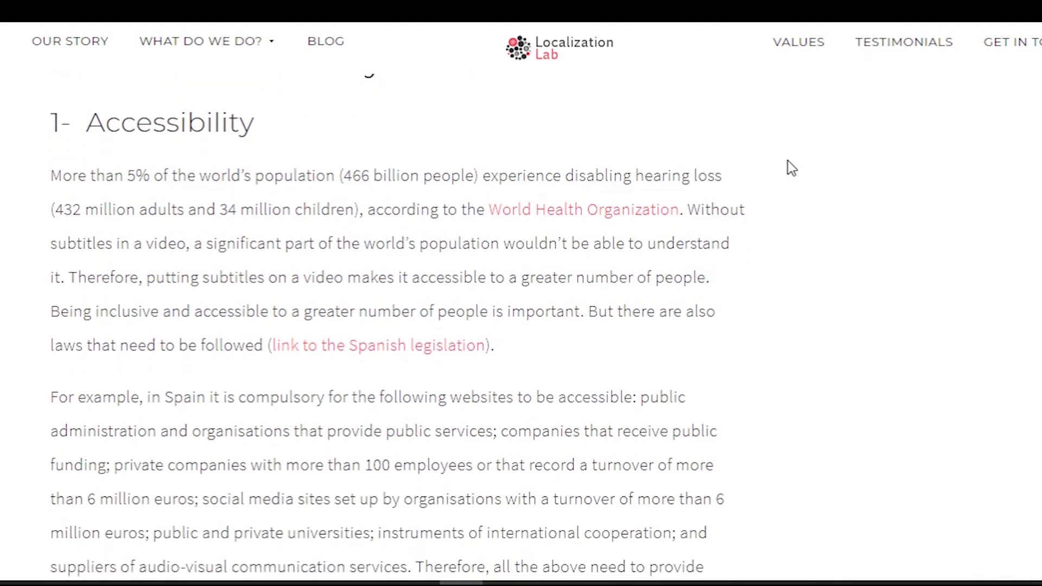
scroll(787, 161, down, 3)
scroll(787, 161, down, 1)
scroll(787, 161, down, 2)
scroll(787, 161, down, 1)
scroll(787, 160, down, 2)
scroll(787, 161, down, 2)
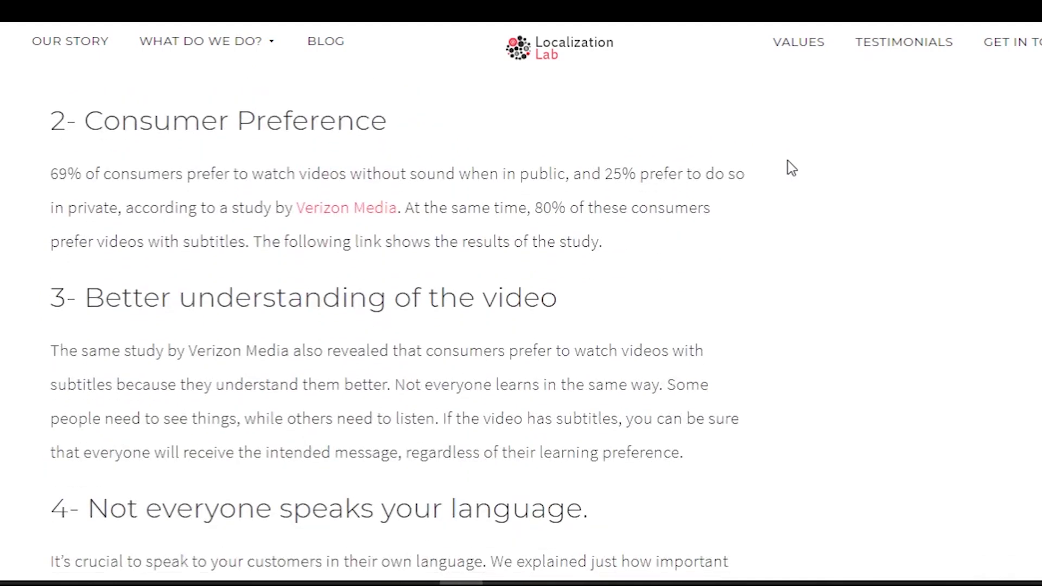
scroll(787, 161, down, 2)
scroll(787, 161, down, 1)
scroll(791, 168, down, 1)
scroll(791, 168, down, 1)
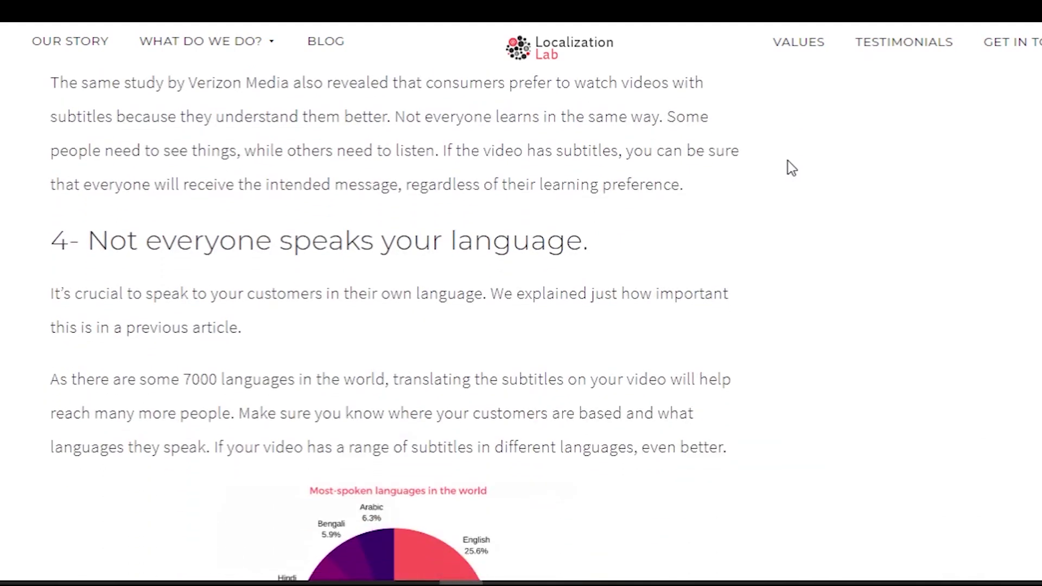
scroll(788, 161, down, 2)
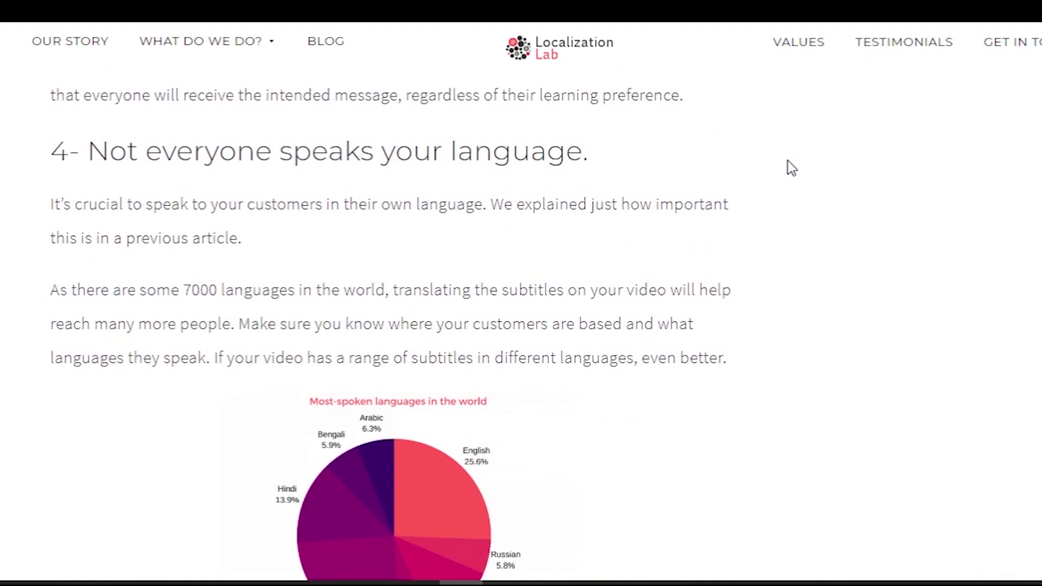
scroll(787, 162, down, 2)
scroll(787, 162, down, 2)
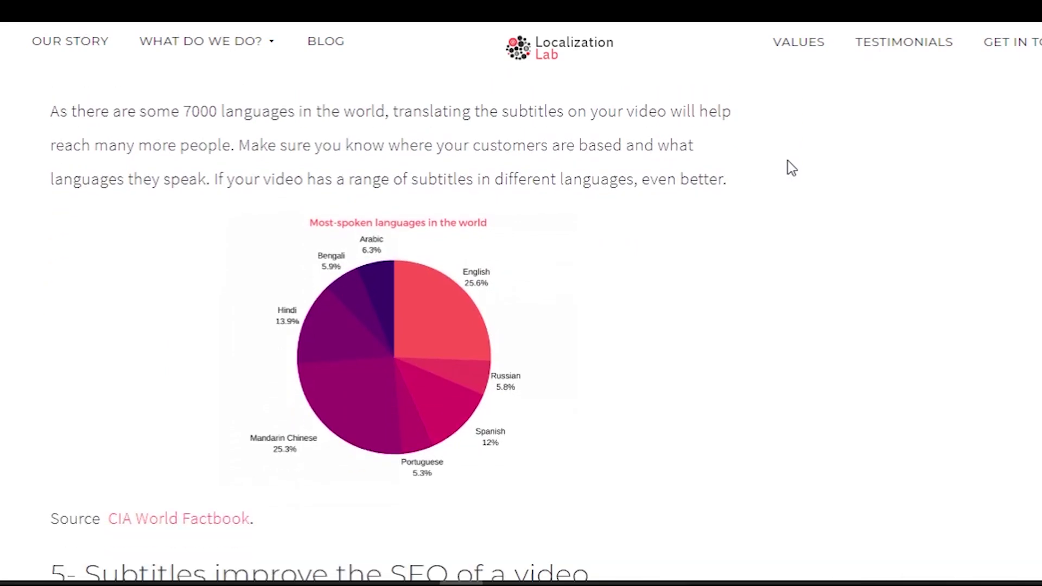
scroll(787, 160, down, 4)
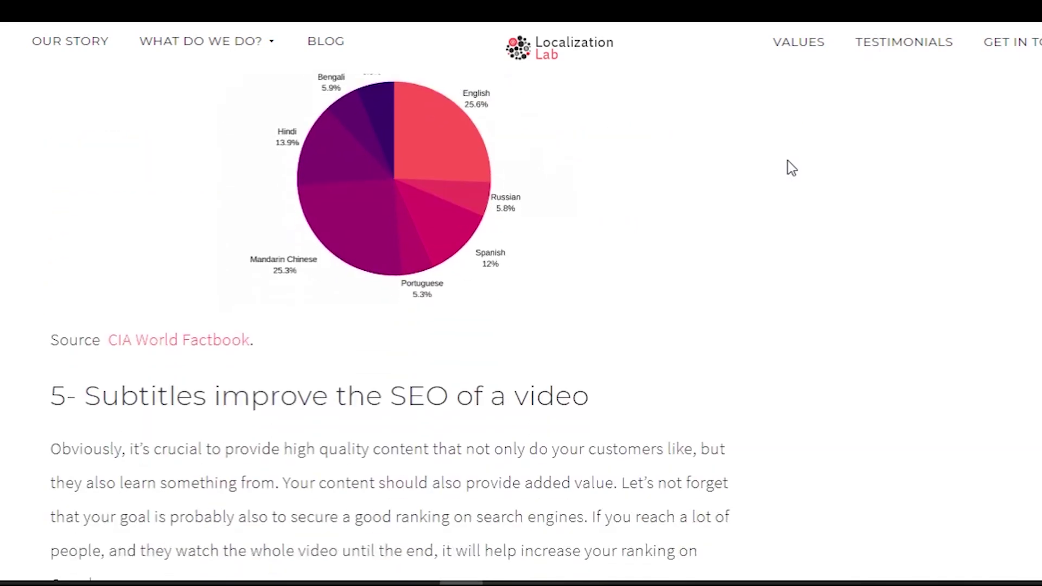
scroll(787, 161, down, 2)
scroll(787, 162, down, 2)
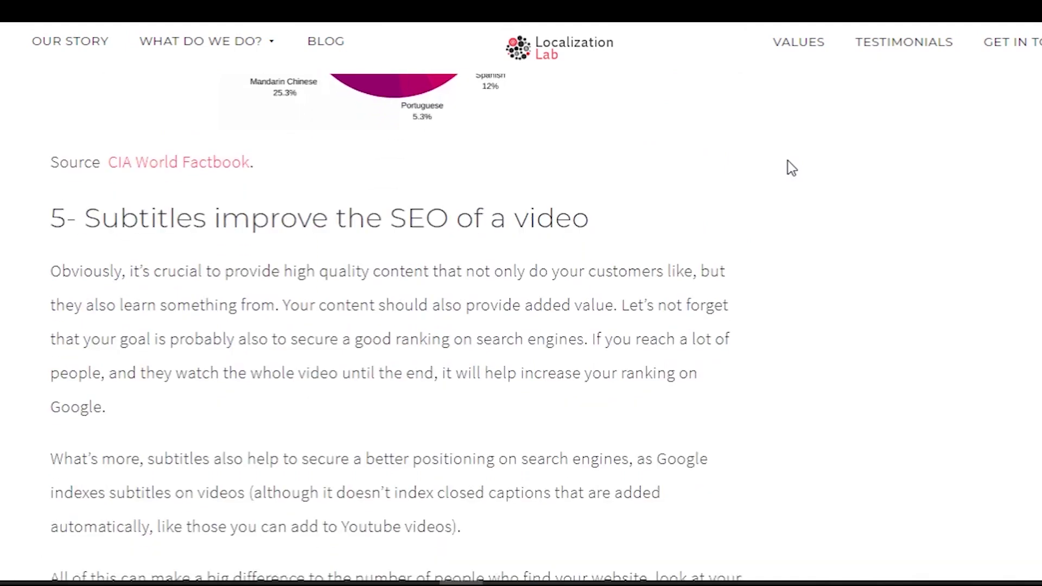
scroll(788, 162, down, 2)
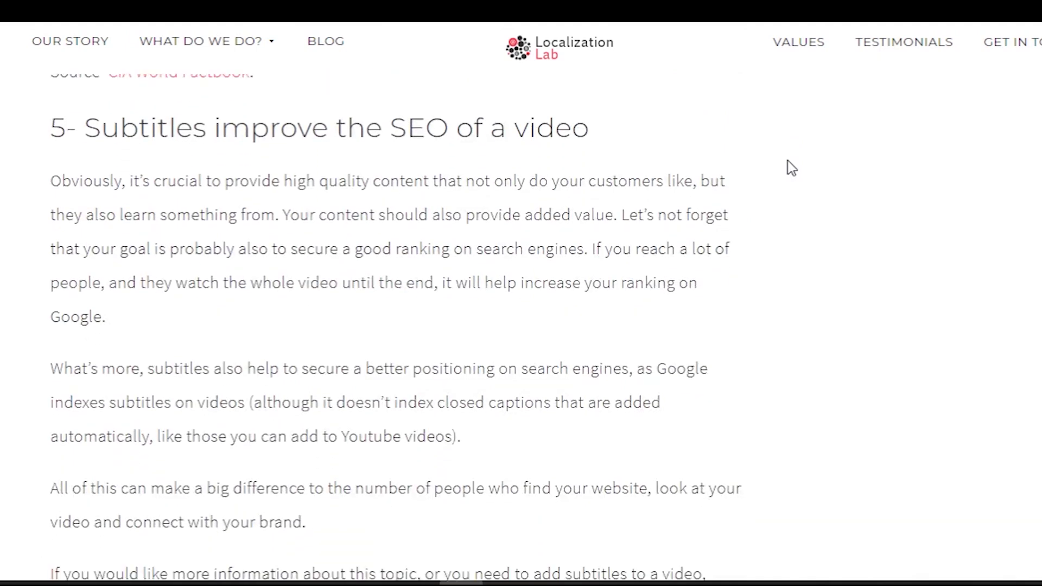
scroll(791, 167, down, 2)
scroll(792, 168, down, 2)
scroll(792, 168, down, 2)
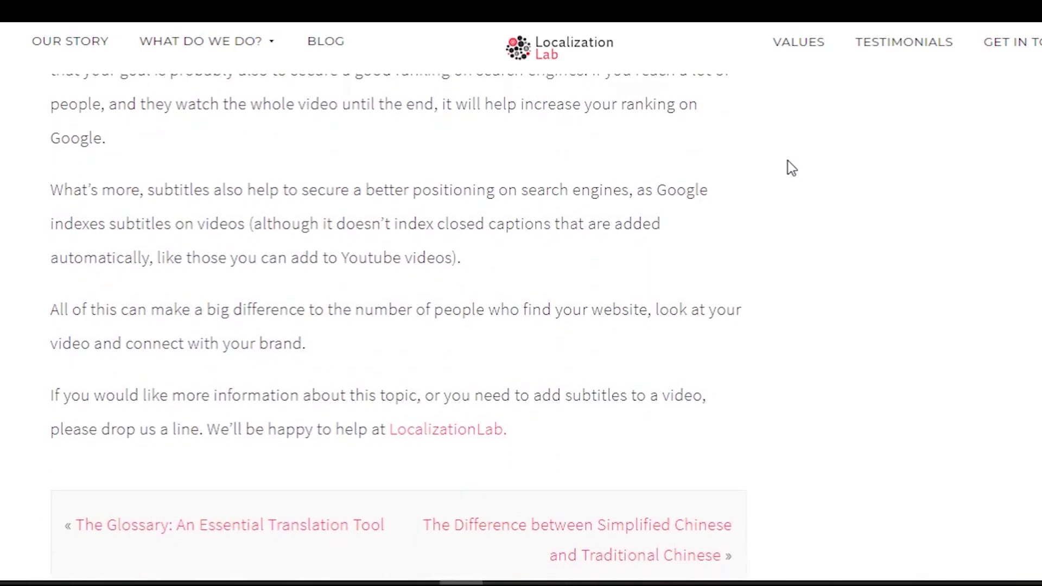
scroll(792, 167, down, 2)
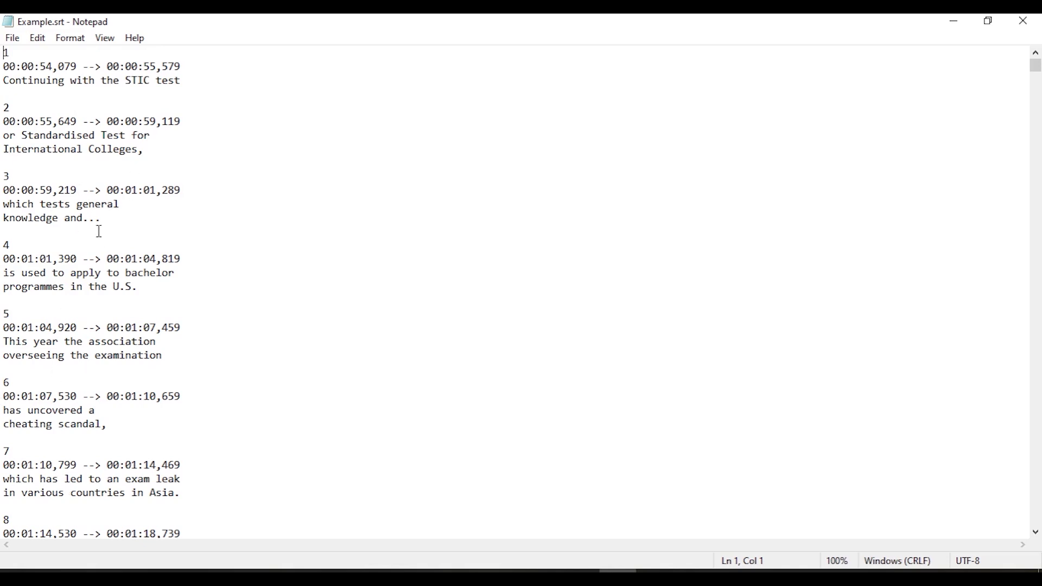
Highlight entry 1's number, timing line, start time, end time 00:00:55,579 and caption text in turn
double_click(7, 54)
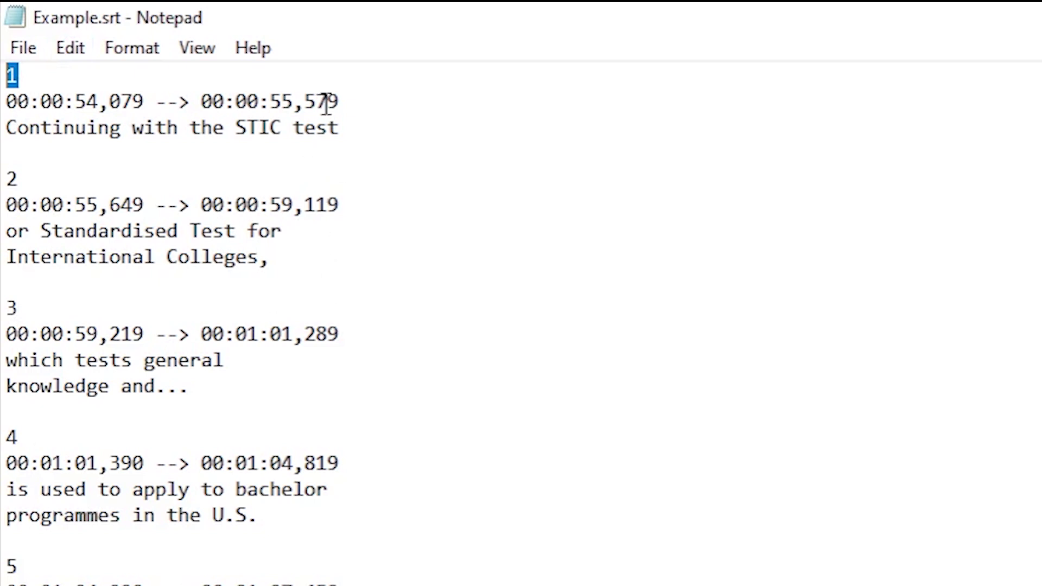
drag(349, 93, 4, 100)
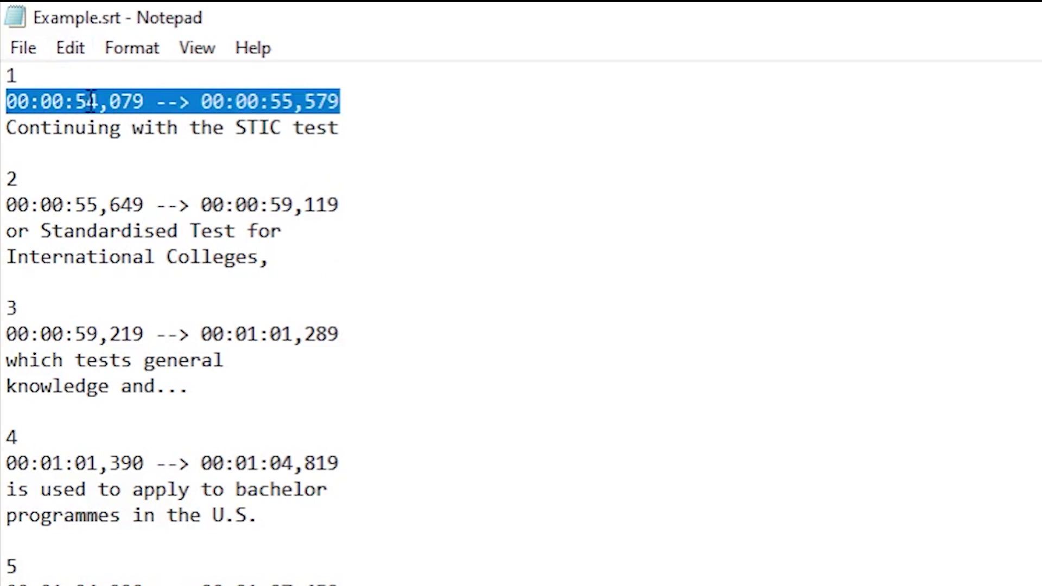
drag(6, 102, 140, 101)
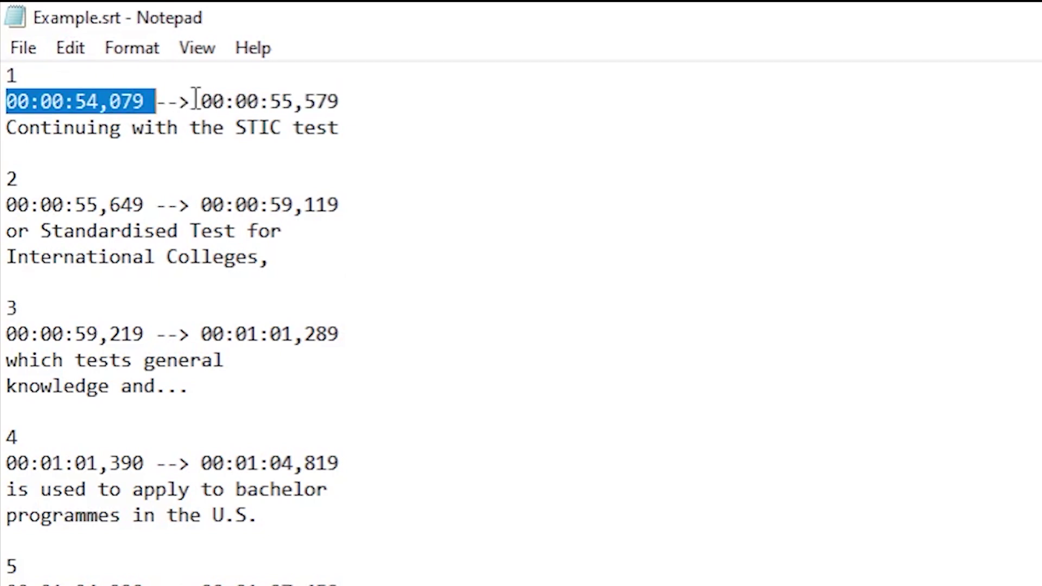
drag(180, 102, 195, 101)
click(236, 101)
double_click(237, 102)
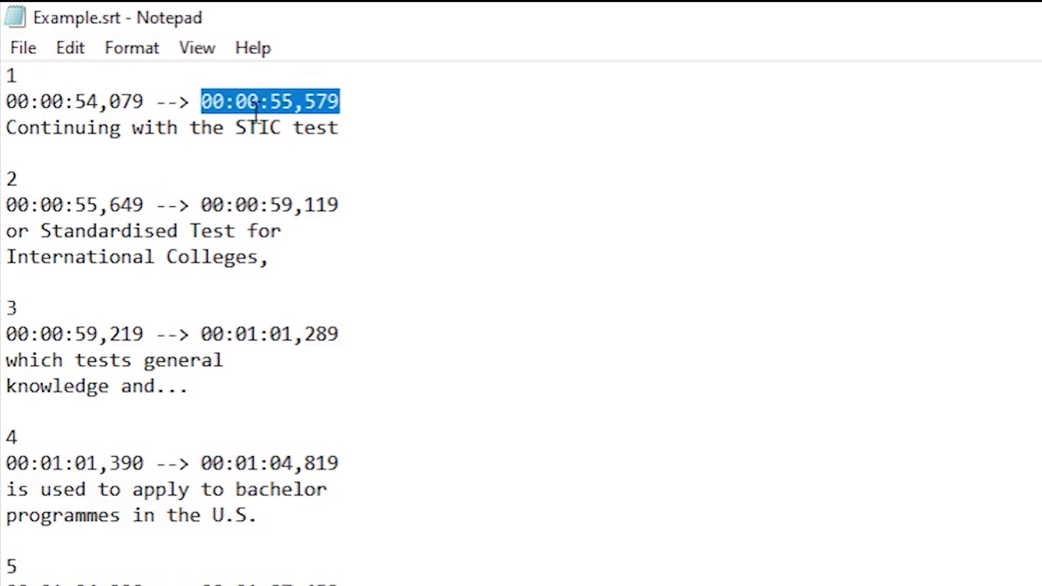
click(108, 175)
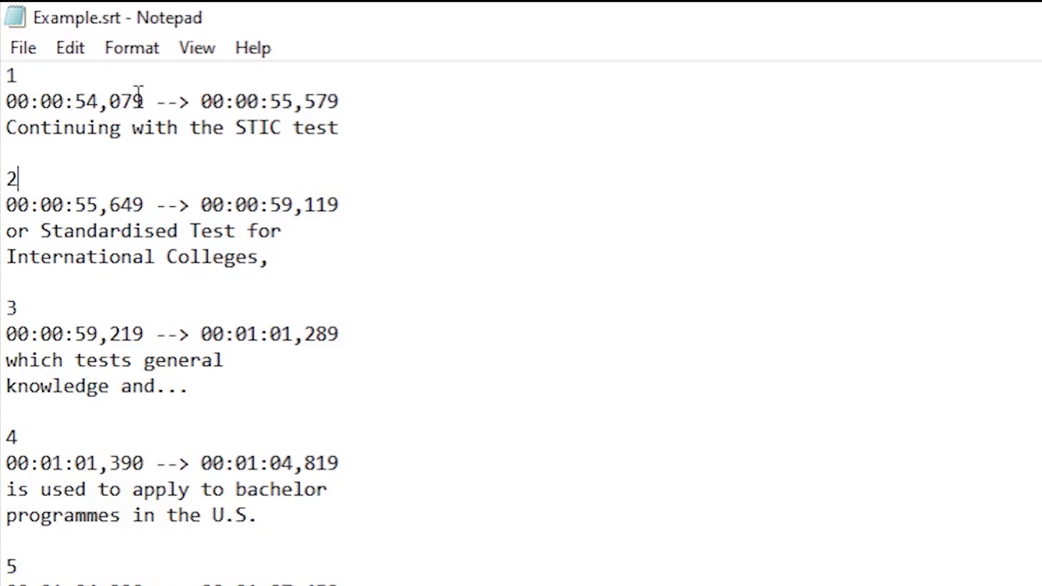
drag(7, 130, 334, 133)
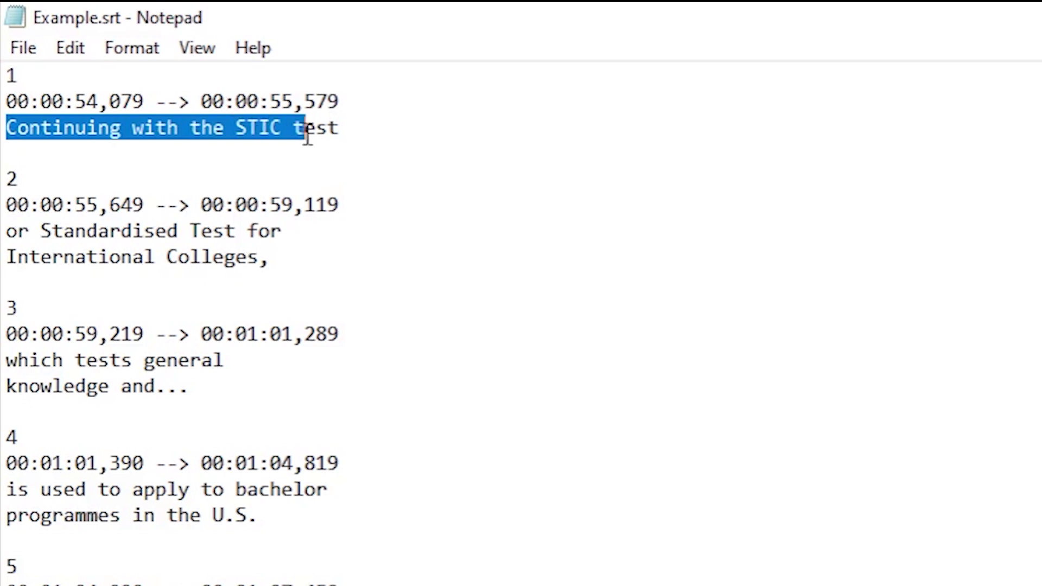
click(382, 128)
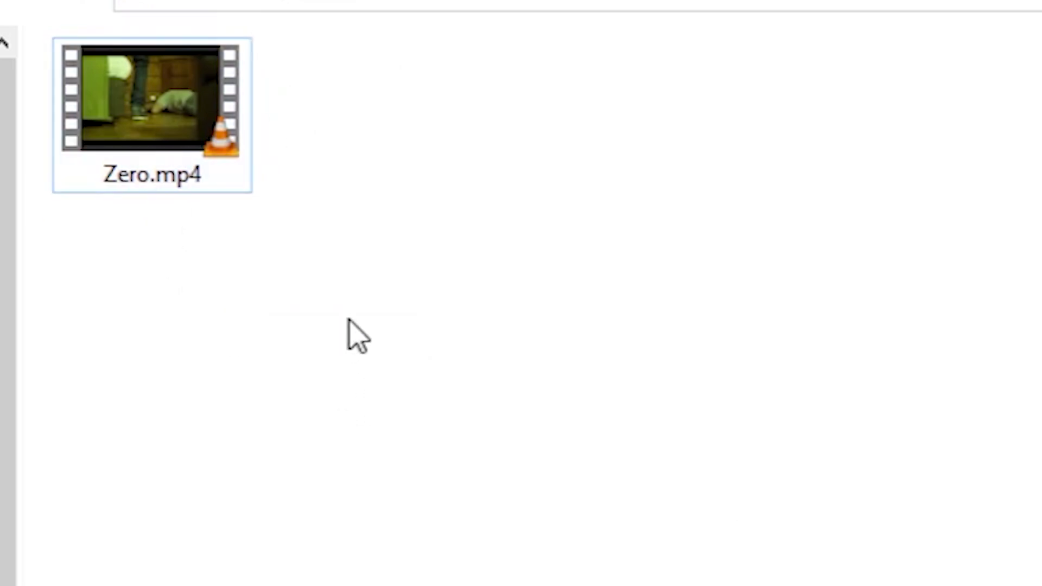
Create a new text document named Zero.txt beside Zero.mp4
right_click(183, 165)
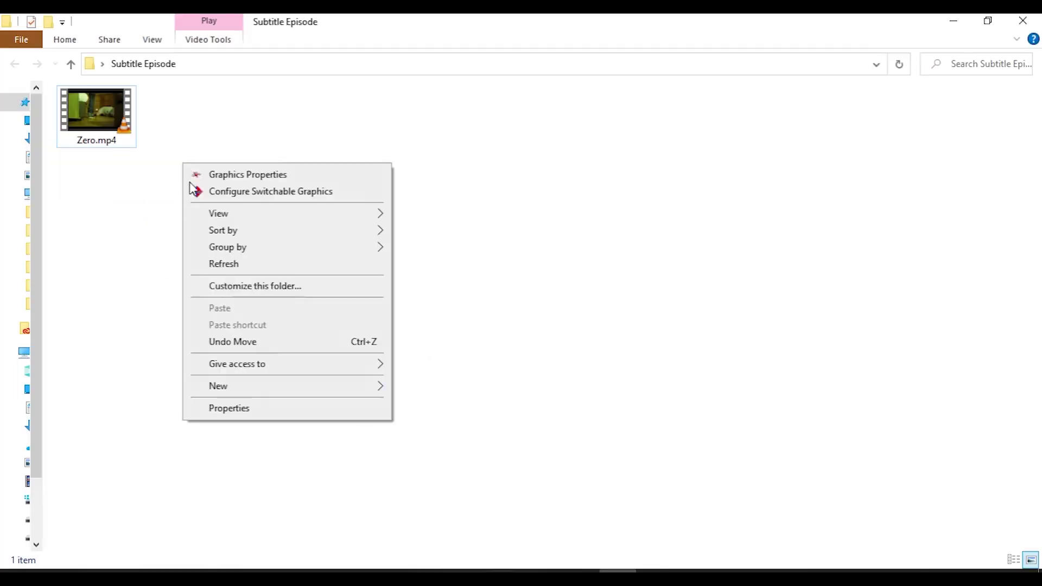
mouse_move(255, 388)
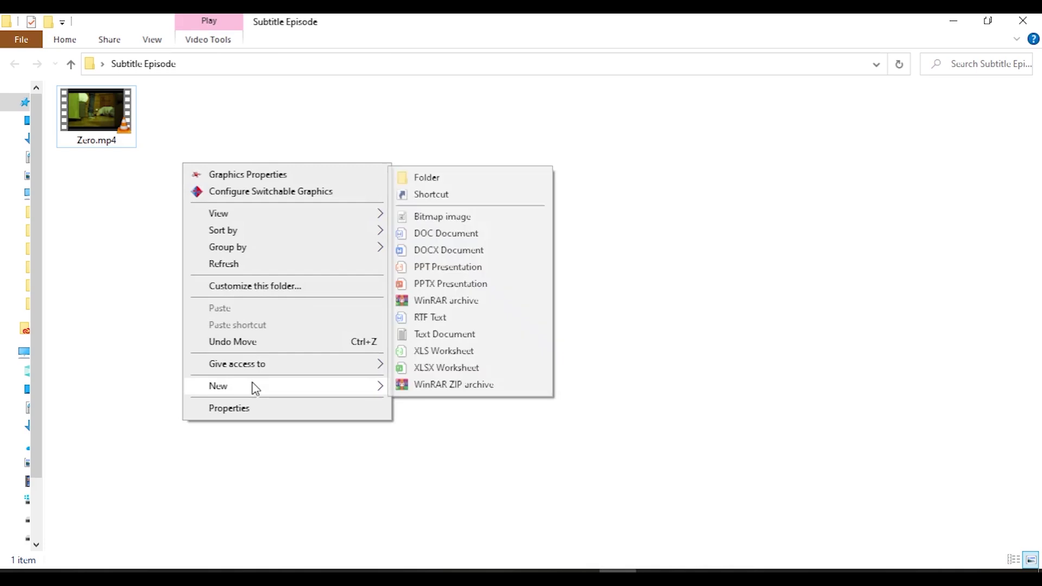
click(448, 336)
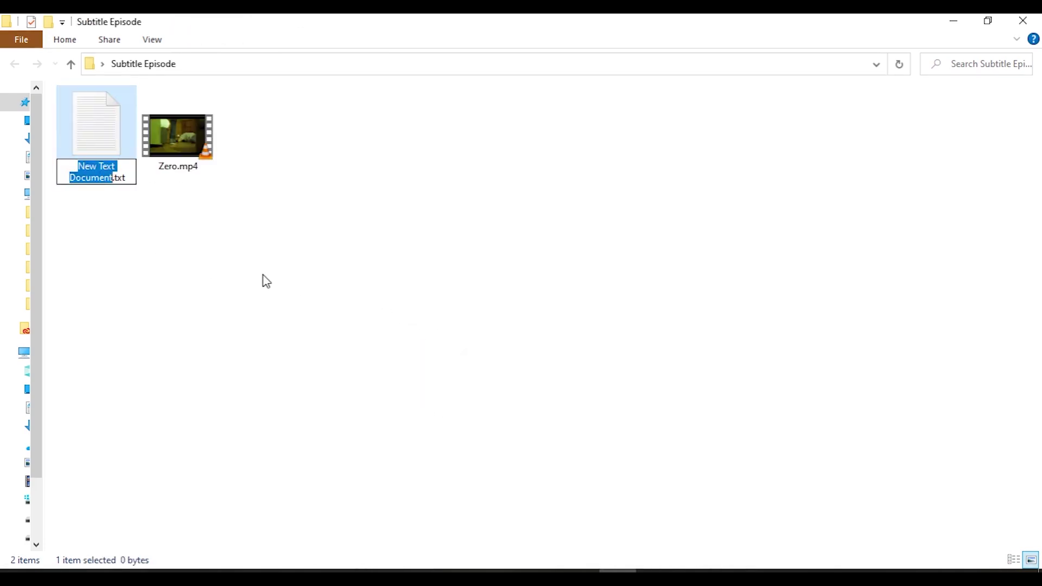
text(Zero)
key(Return)
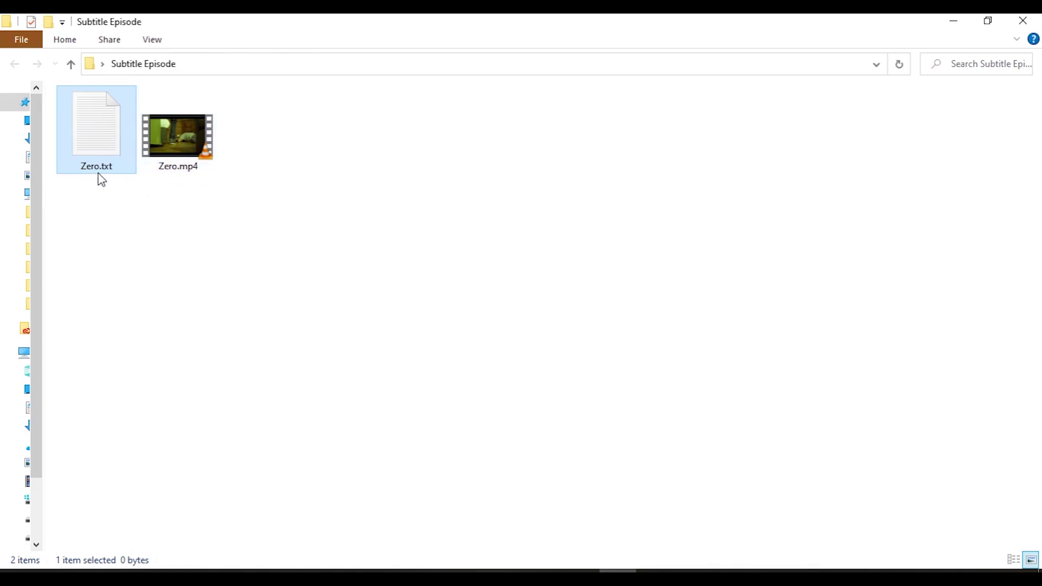
Rename Zero.txt to Zero.srt by changing its extension
click(117, 167)
click(116, 168)
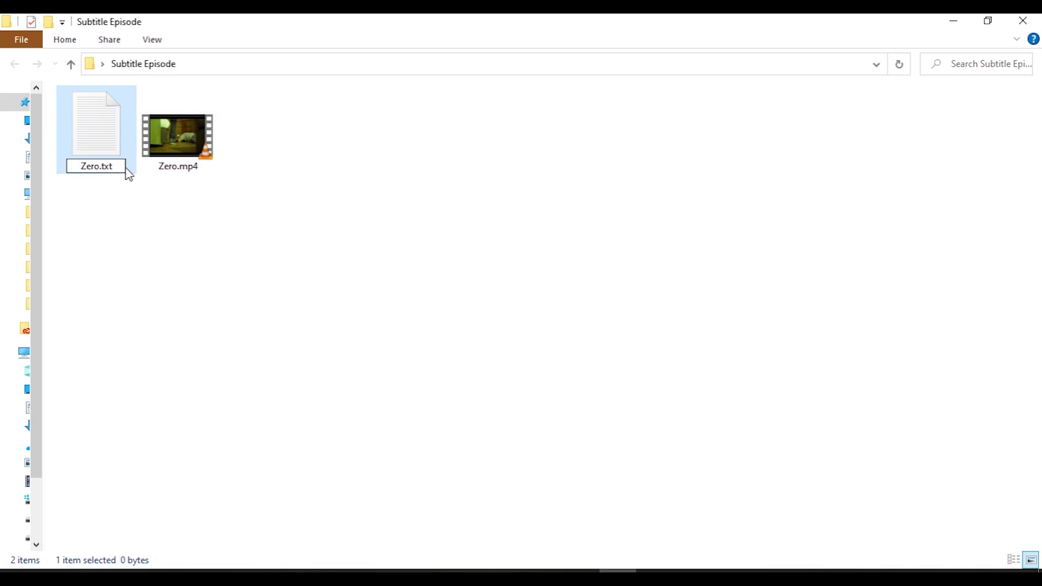
key(BackSpace)
key(BackSpace)
key(BackSpace)
text(srt)
key(Return)
key(Return)
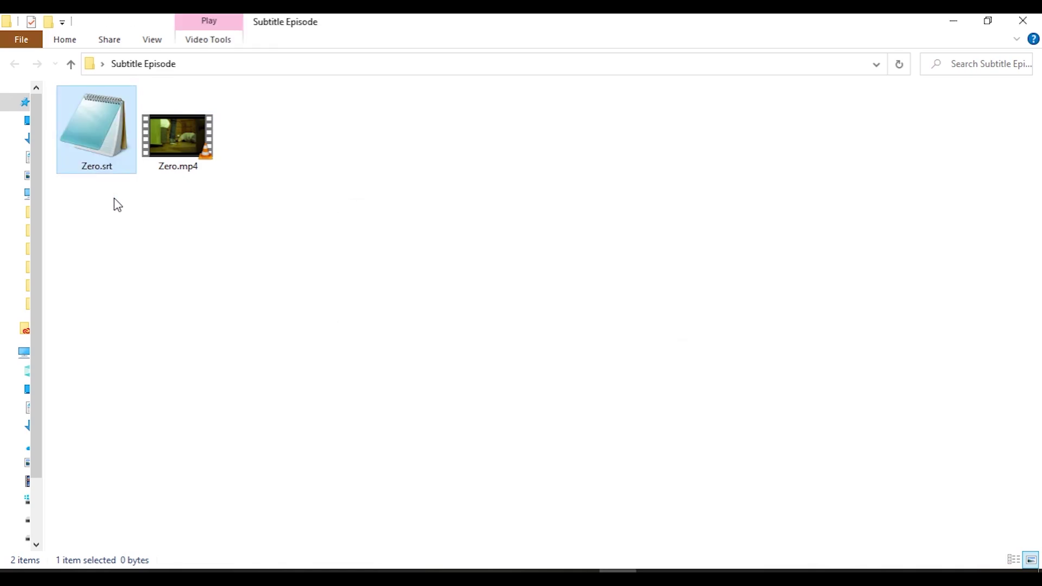
Refresh the folder and open Zero.srt in Notepad
right_click(118, 205)
click(195, 298)
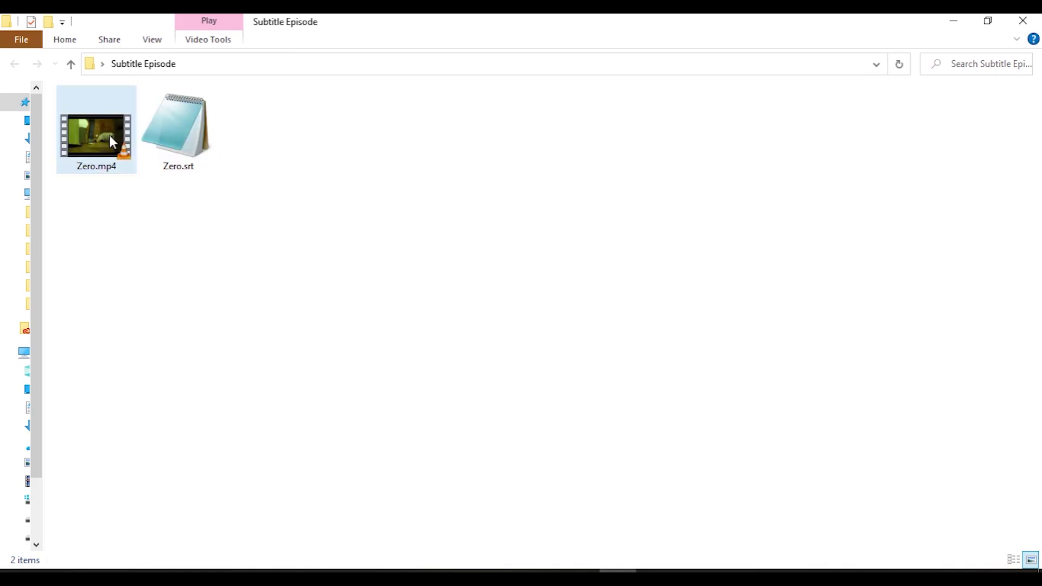
double_click(179, 140)
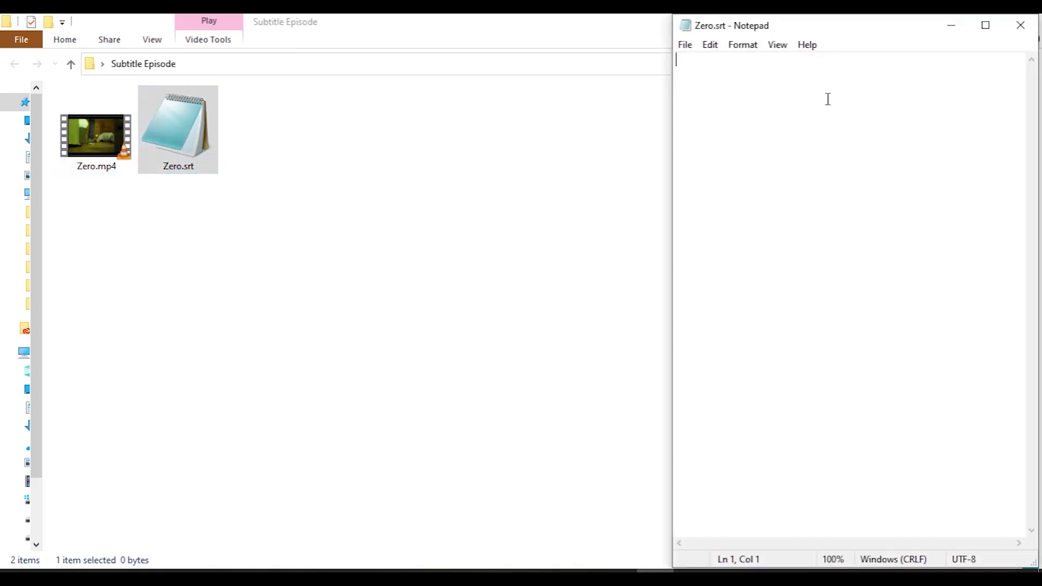
Enter cue number 1 in Zero.srt, then play Zero.mp4 in VLC
text(1)
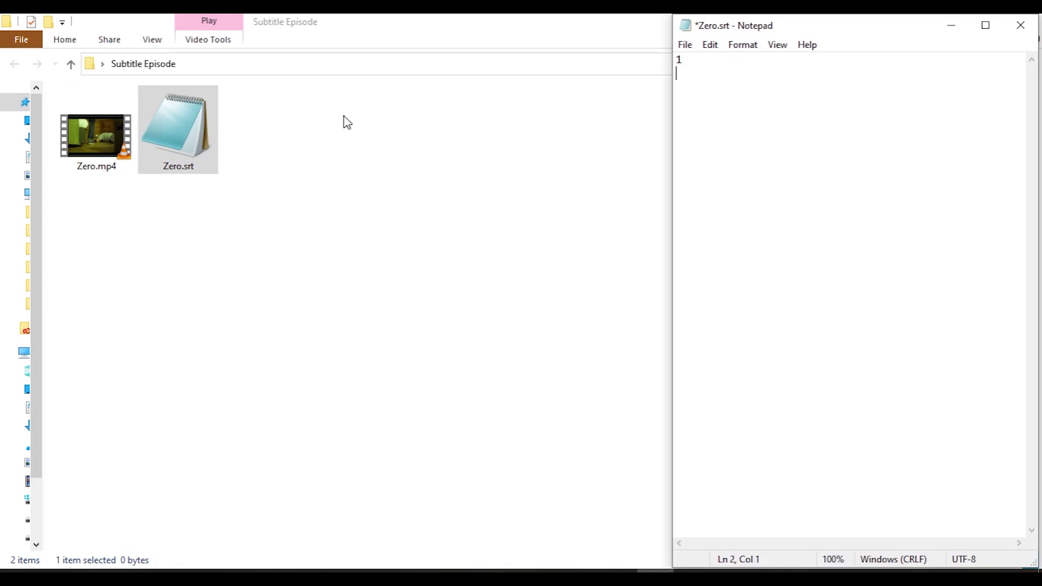
click(118, 135)
double_click(118, 135)
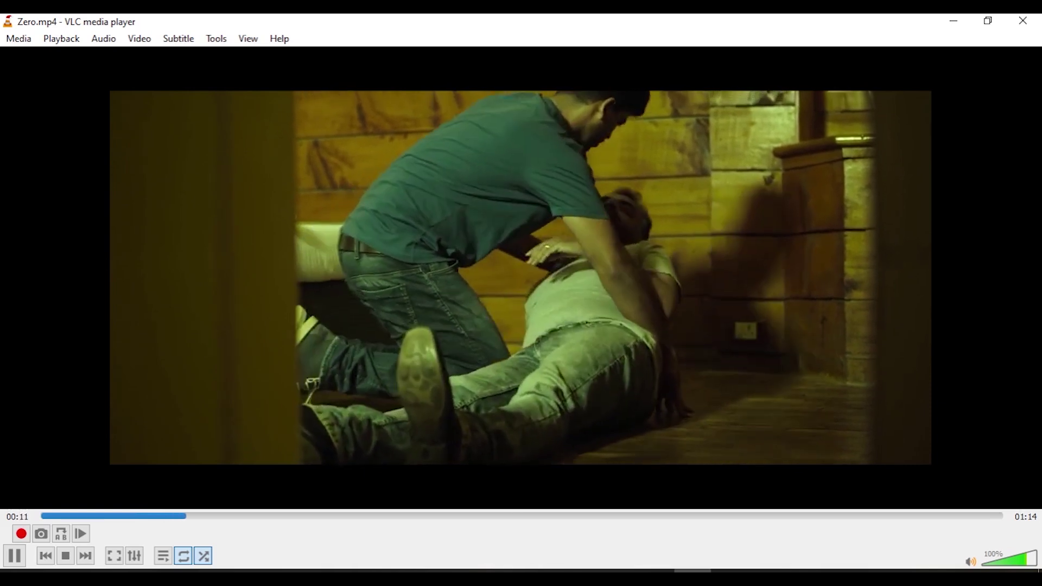
Play and pause Zero.mp4 between 00:11 and 00:14 to time the first line, then minimize VLC
key(space)
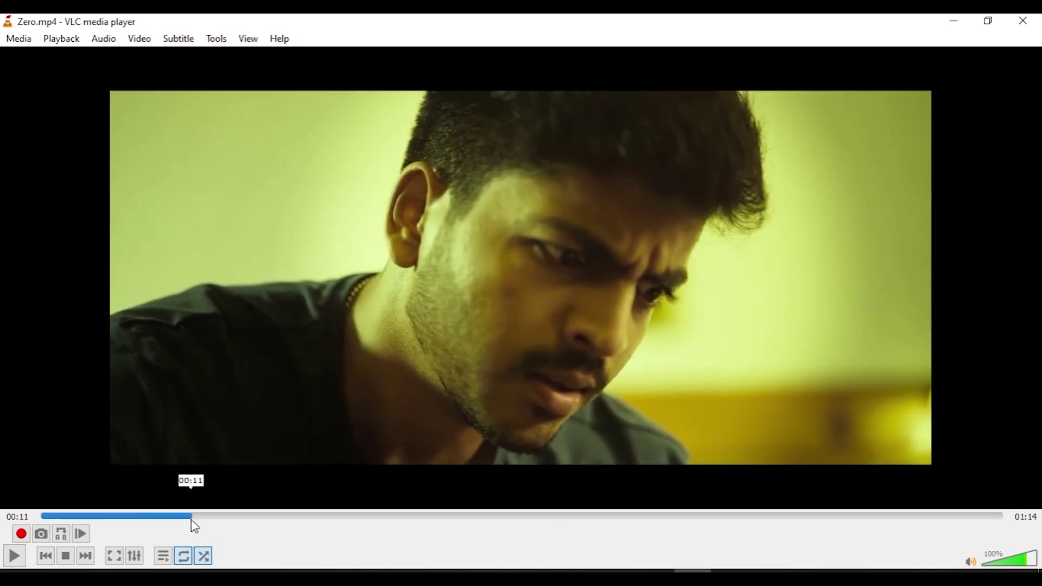
drag(193, 523, 191, 525)
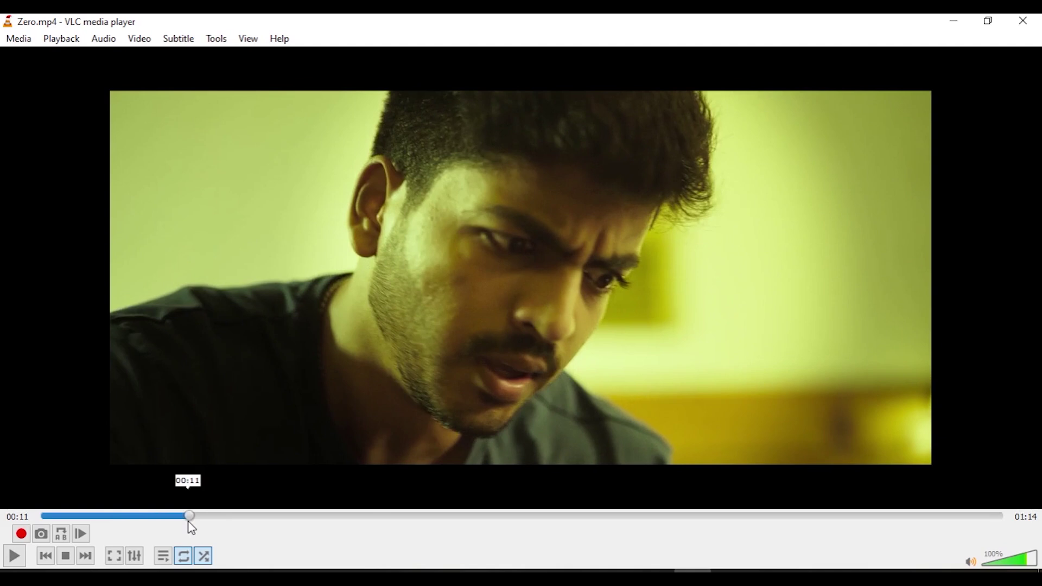
key(space)
key(space)
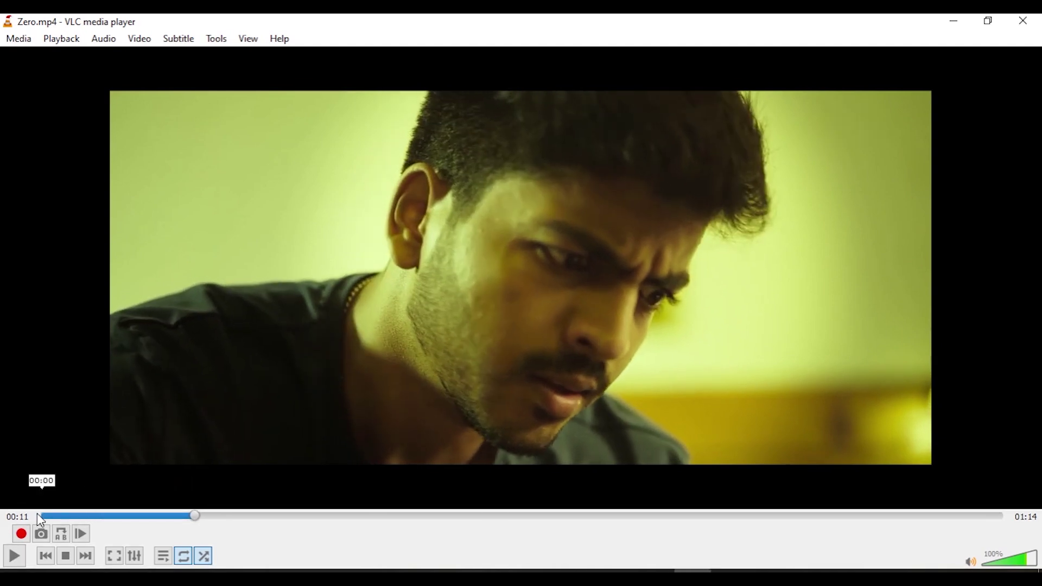
key(space)
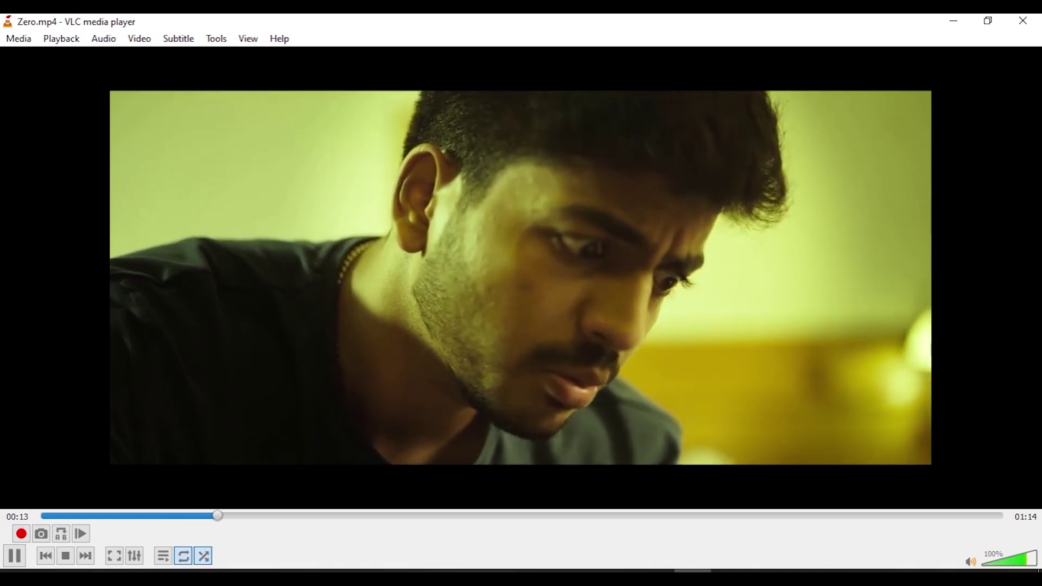
key(space)
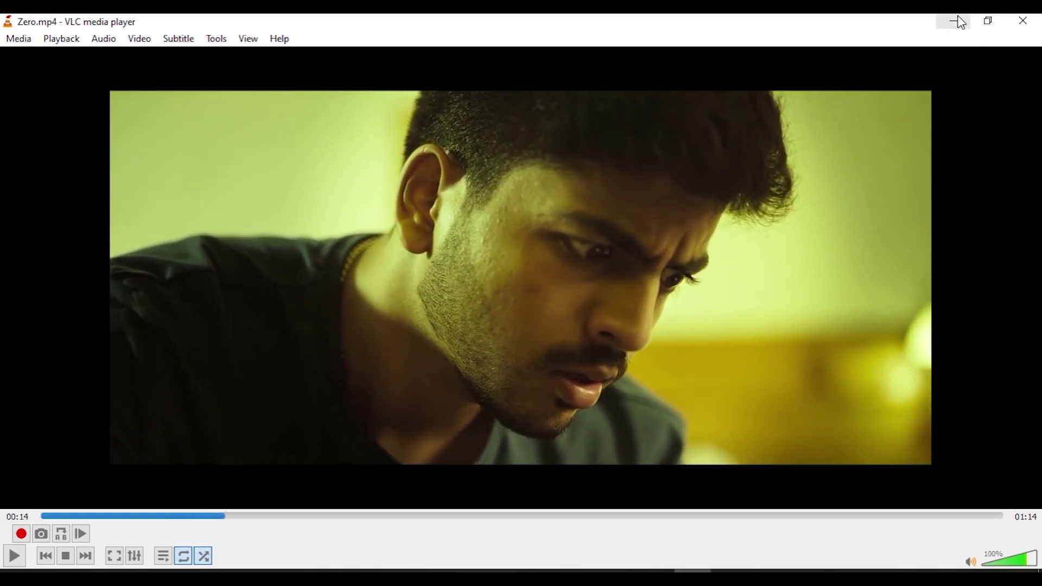
click(954, 22)
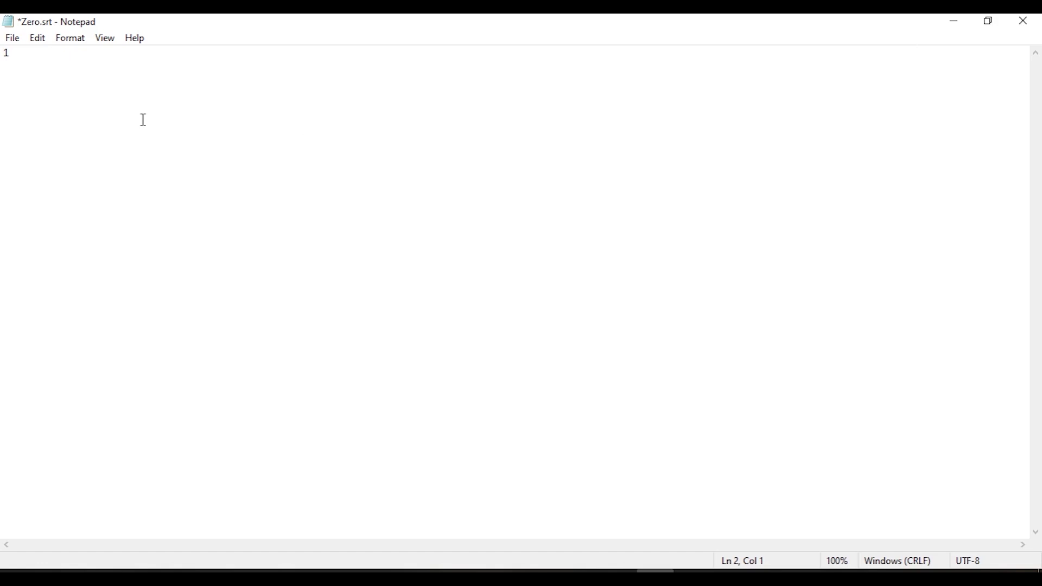
Write cue 1 as 00:00:11,000 --> 00:00:14,000 with the text 'Hey! Hey! Can you hear me?'
text(00:)
text(00:11,000 -->)
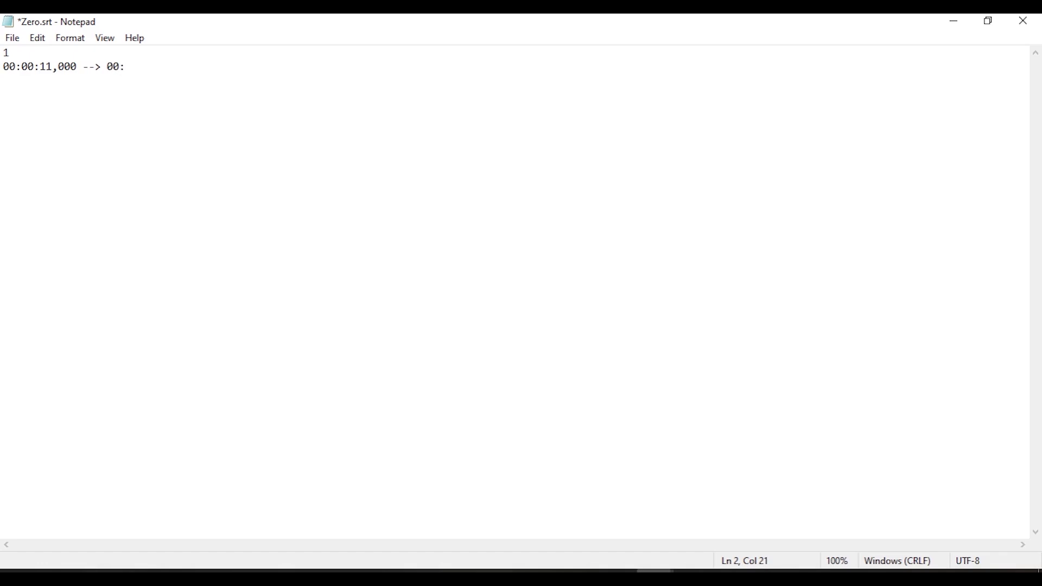
text(00:)
text(11,)
text(00:14,000)
key(Return)
text(! Hey! Can you hear me?)
text(2)
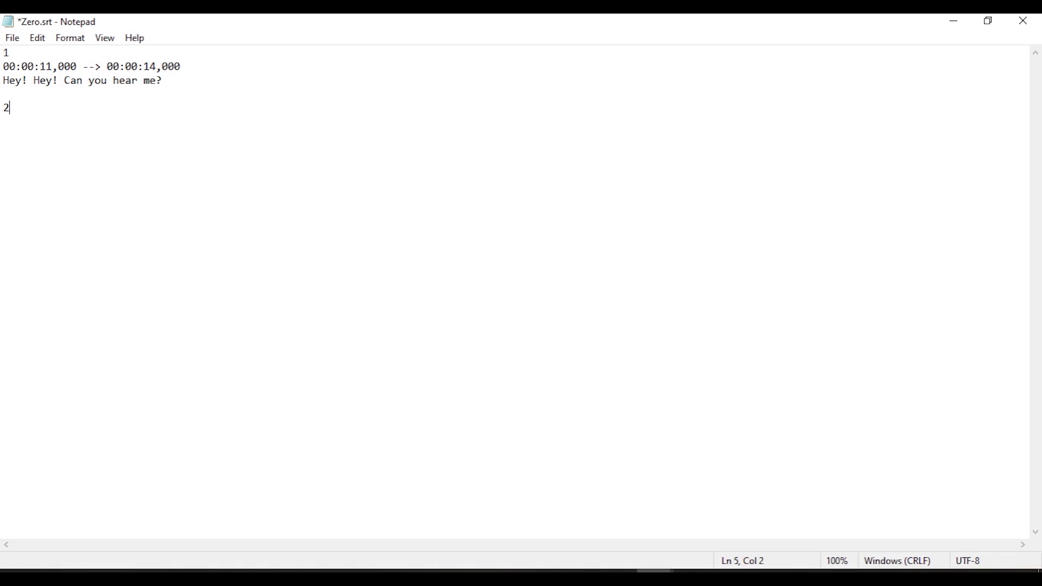
key(Return)
text(00:00:)
Play Zero.mp4 in VLC up to 00:16 to time cue 2, then return to Notepad
key(alt+Tab)
key(space)
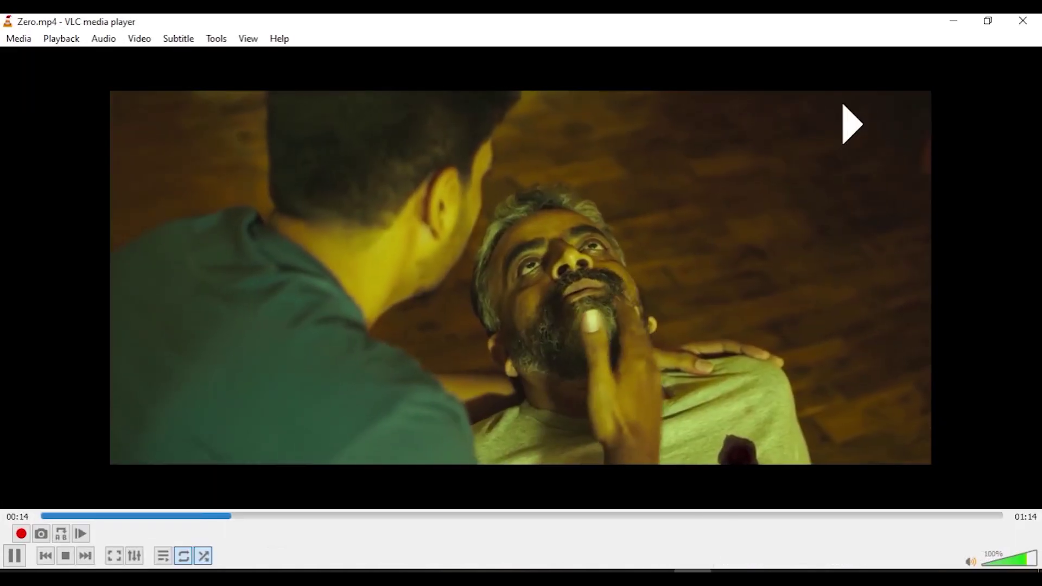
key(space)
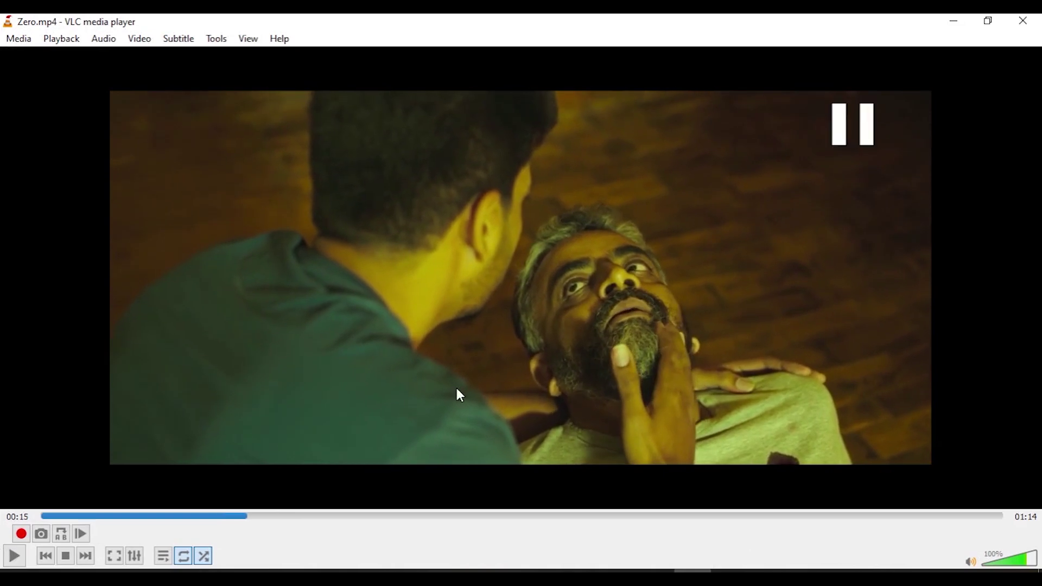
key(space)
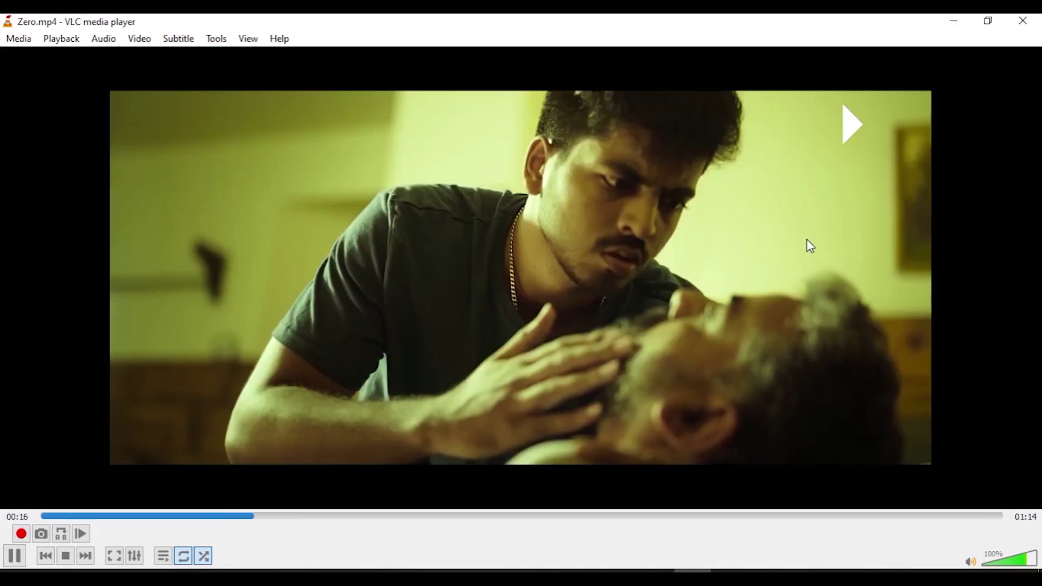
key(space)
key(alt+Tab)
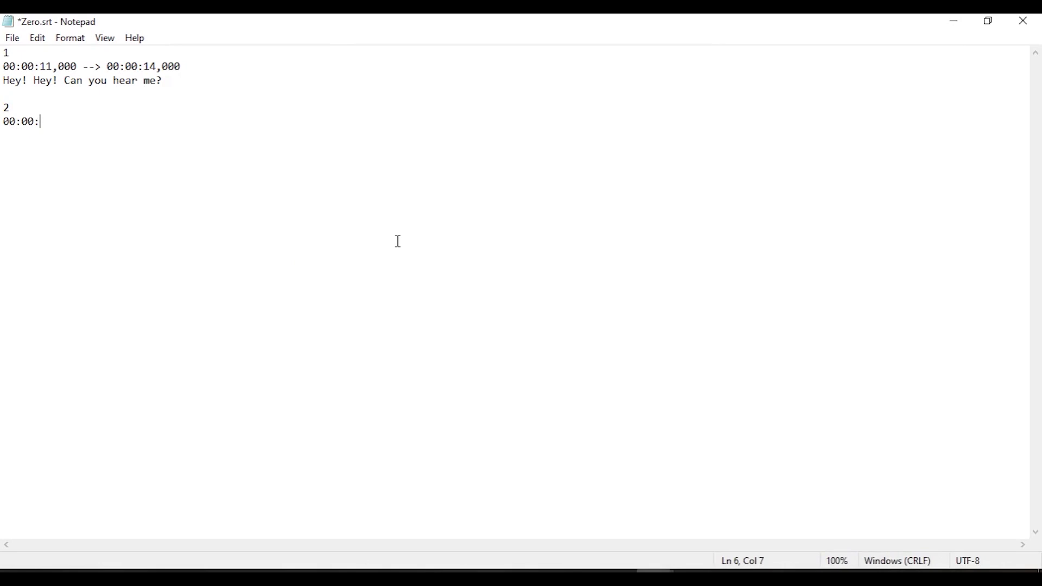
Complete cue 2 as 00:00:15,000 --> 00:00:16,000 'Hey! Who are you?' and save Zero.srt
text(15)
text(,000 --> 00:00:16,000)
key(Return)
text(Hey! Who are you?)
key(ctrl+s)
Close Notepad and replay Zero.mp4 in VLC to check the subtitles
key(super+Down)
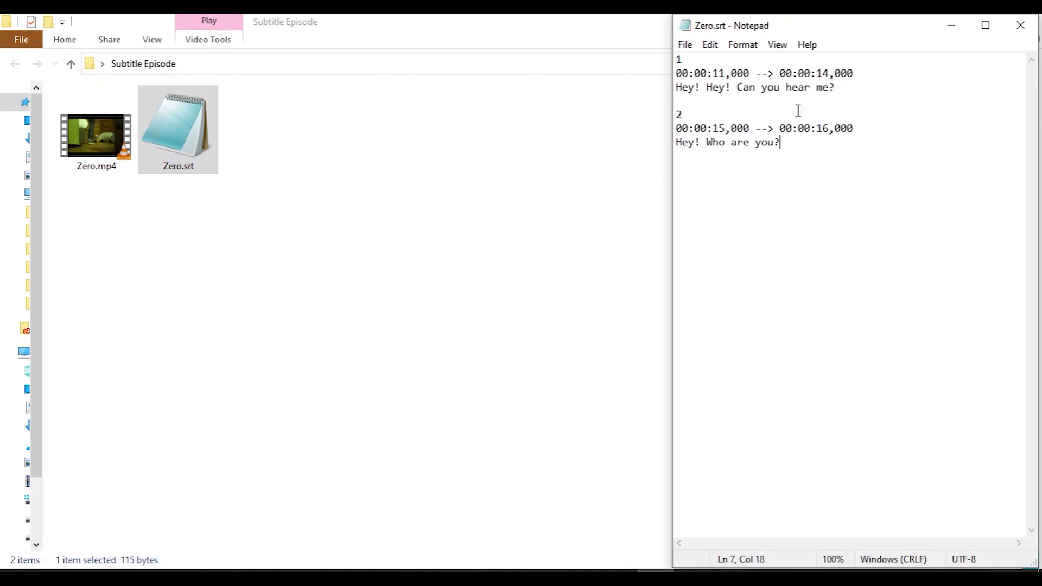
click(1022, 25)
double_click(101, 141)
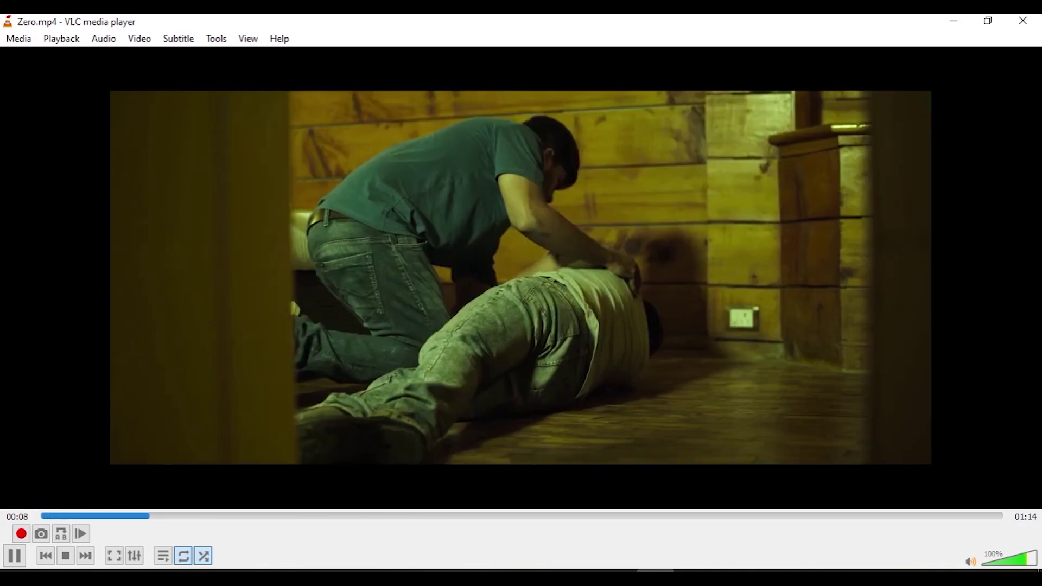
Watch Zero.mp4 full screen with the Zero.srt captions, then quit VLC
double_click(568, 374)
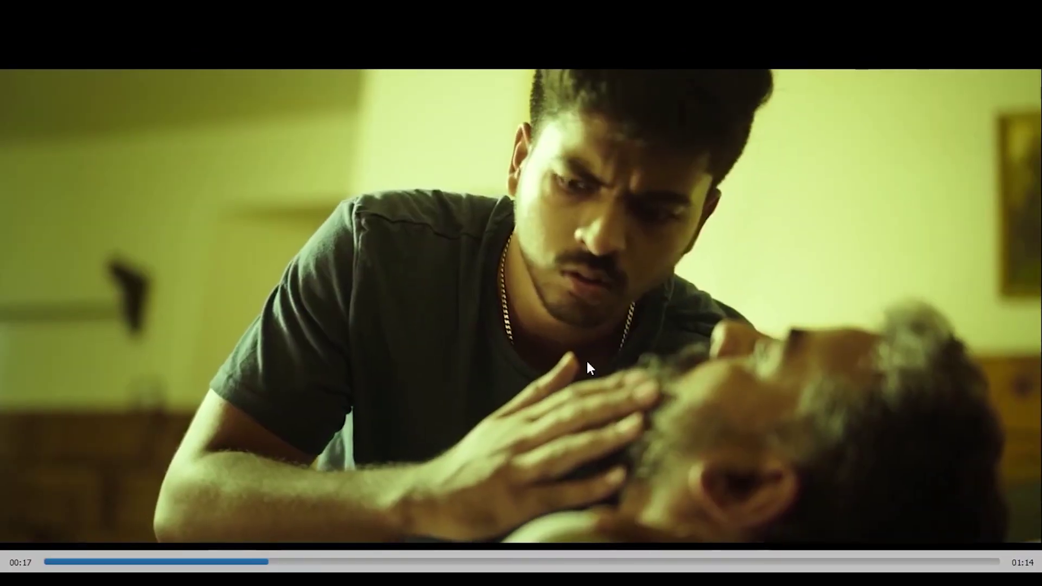
right_click(586, 359)
click(603, 352)
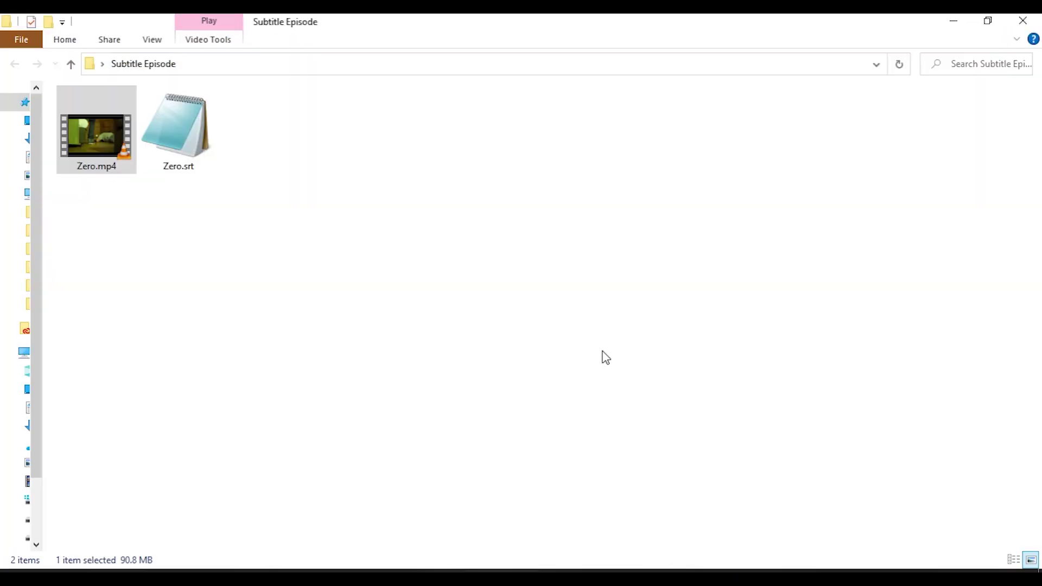
Review Zero.srt in Notepad, then delete it from the Subtitle Episode folder
double_click(186, 163)
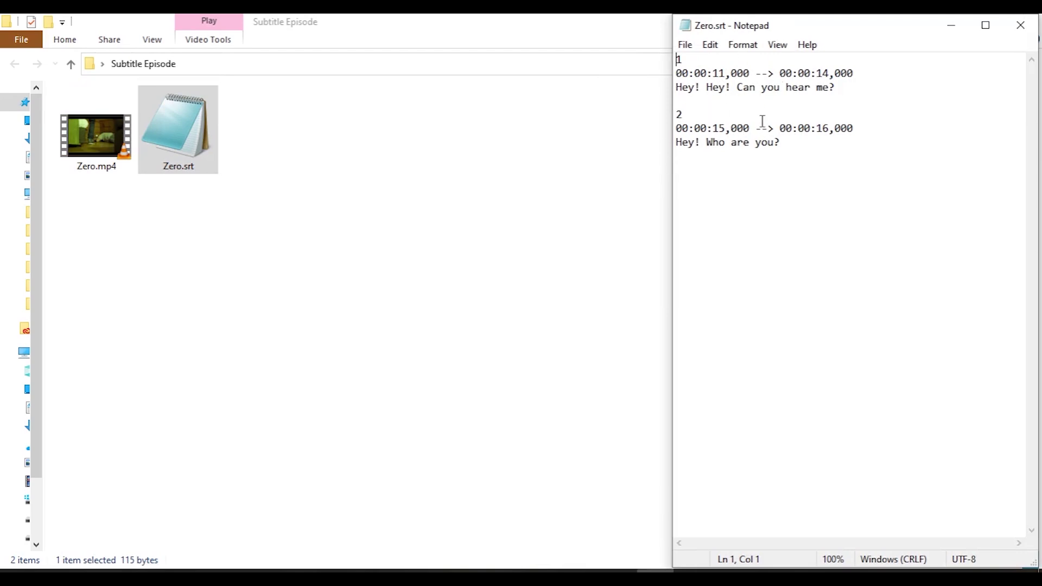
click(1021, 25)
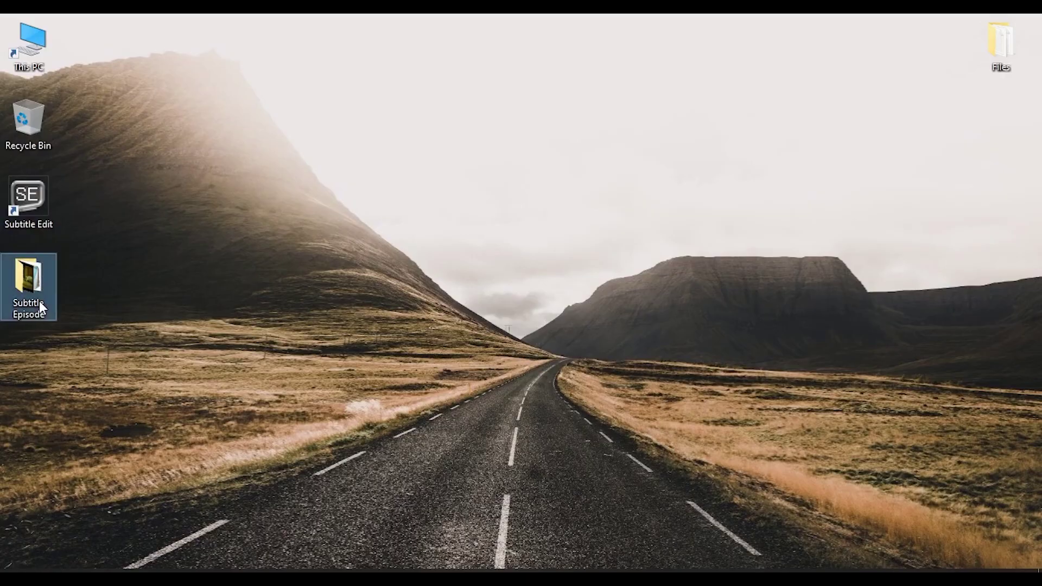
double_click(39, 301)
click(187, 147)
key(Delete)
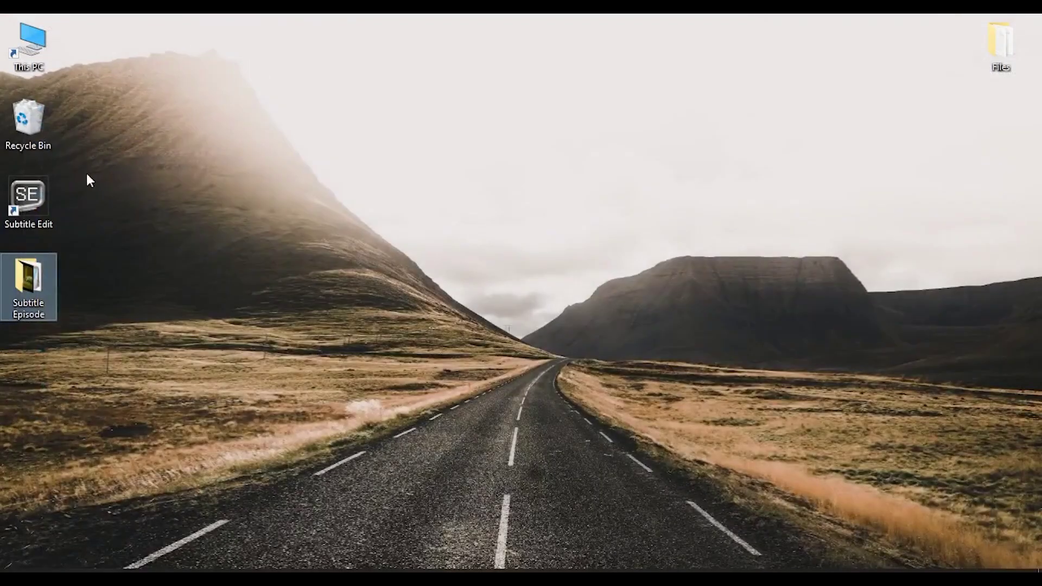
Launch Subtitle Edit from the desktop and choose Video > Open video file
click(39, 187)
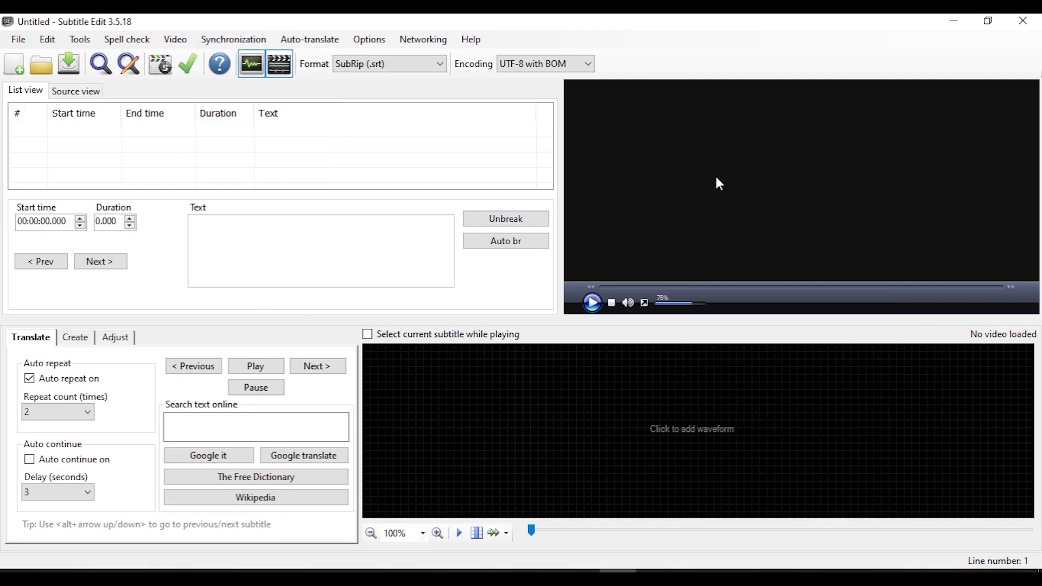
click(175, 39)
click(214, 58)
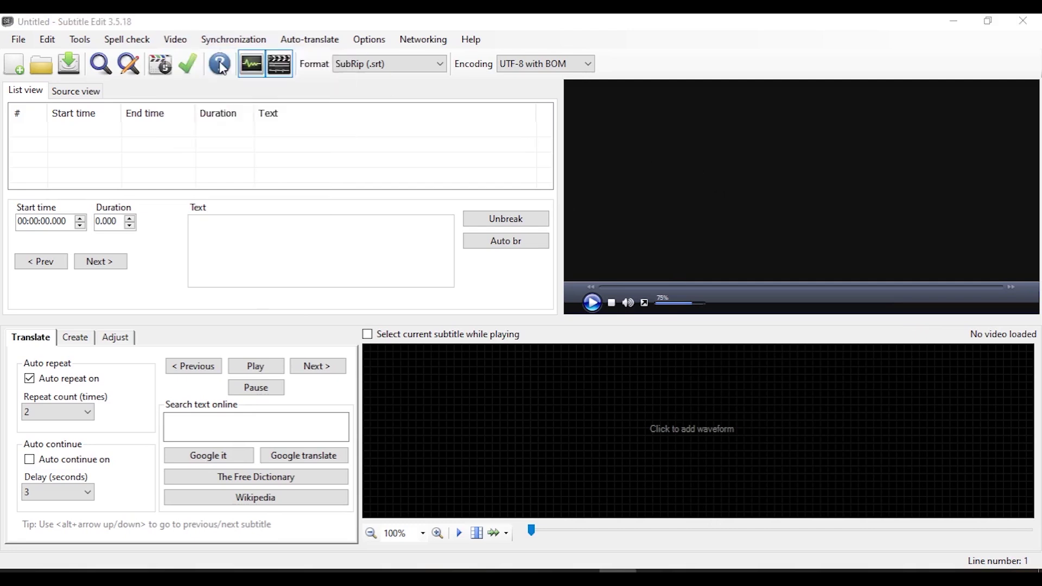
Load Zero.mp4 into Subtitle Edit's preview and play it to the first line at about 00:00:11.470
double_click(184, 145)
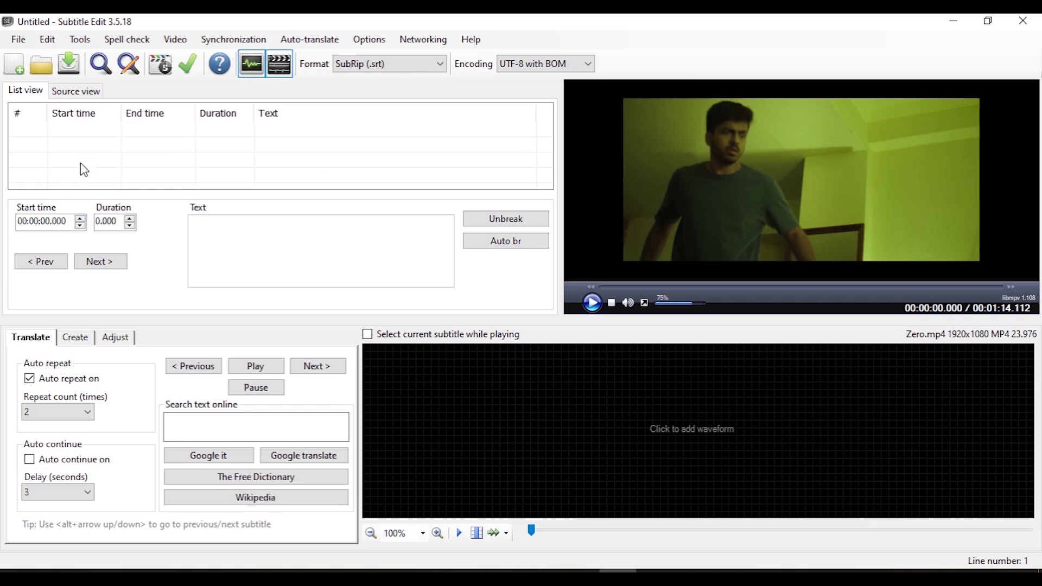
click(597, 305)
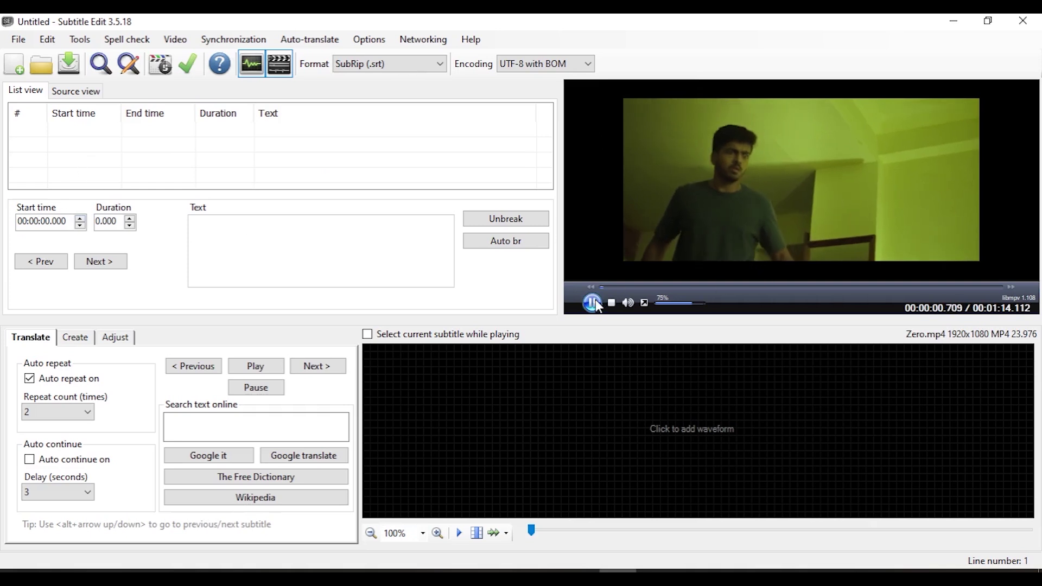
click(597, 305)
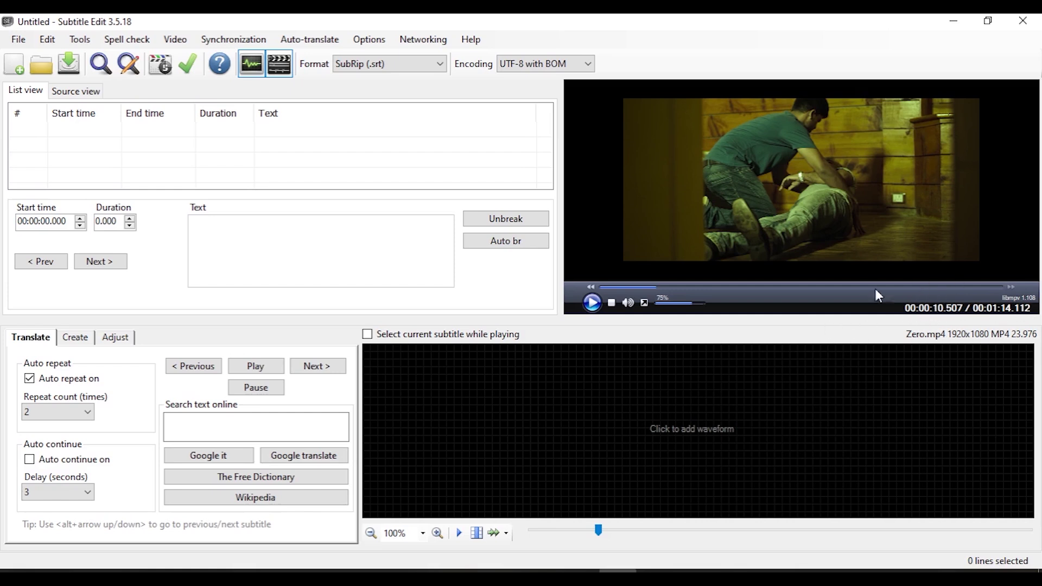
click(591, 302)
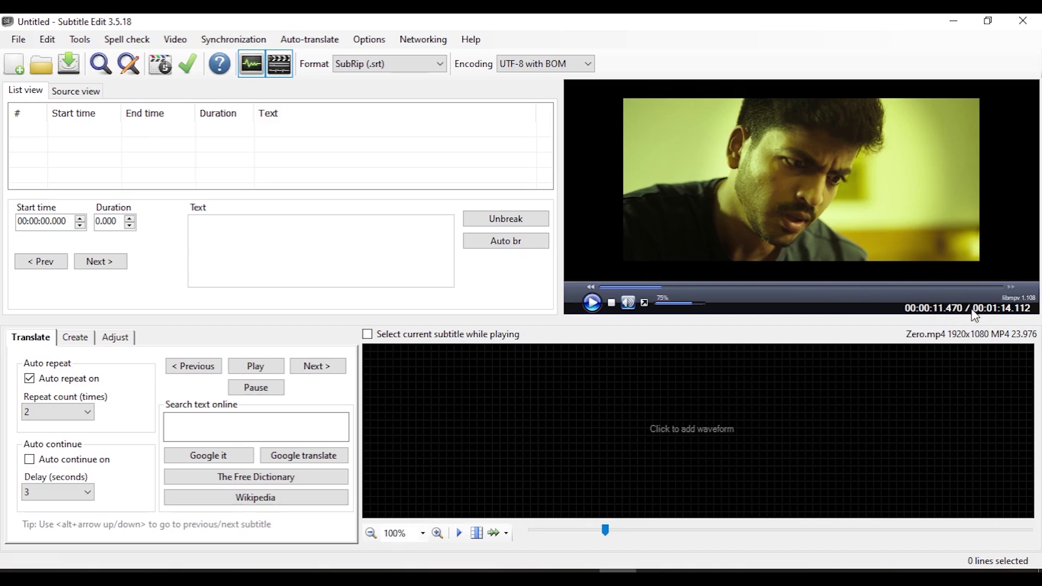
Insert the first subtitle line starting at 00:00:11.470 with a 2.600-second duration
right_click(113, 128)
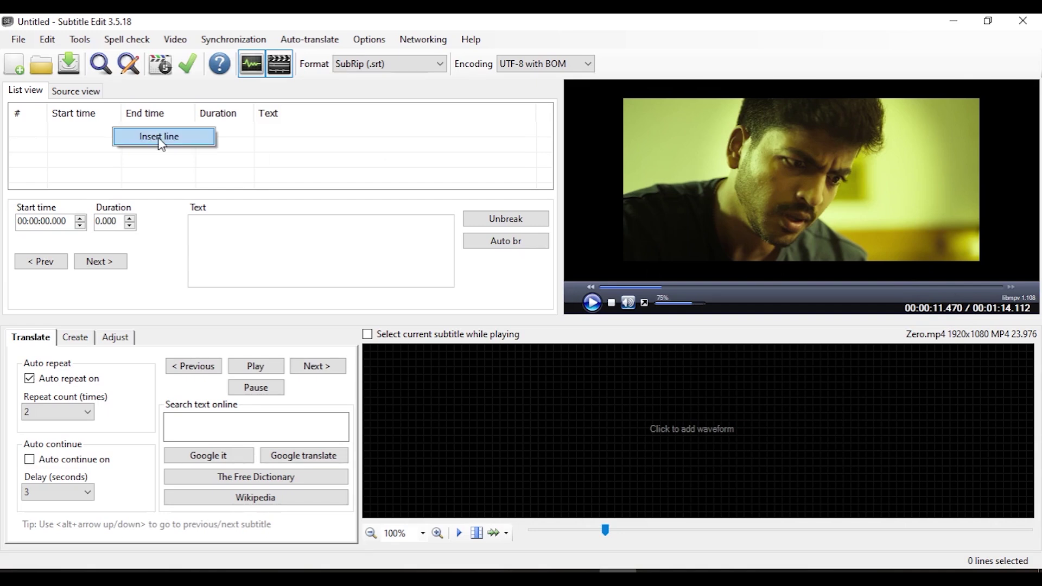
click(154, 135)
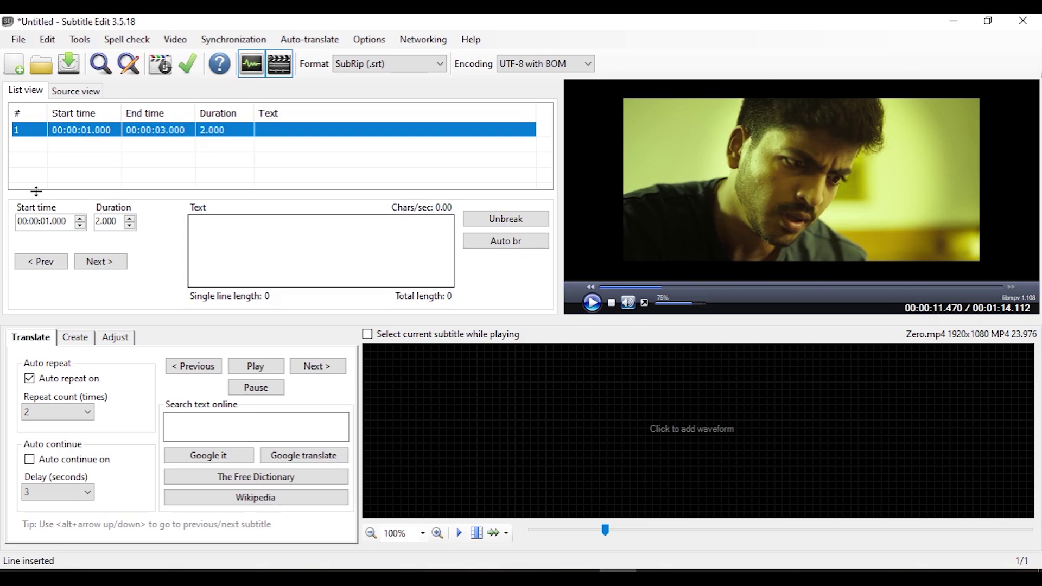
click(67, 223)
text(10)
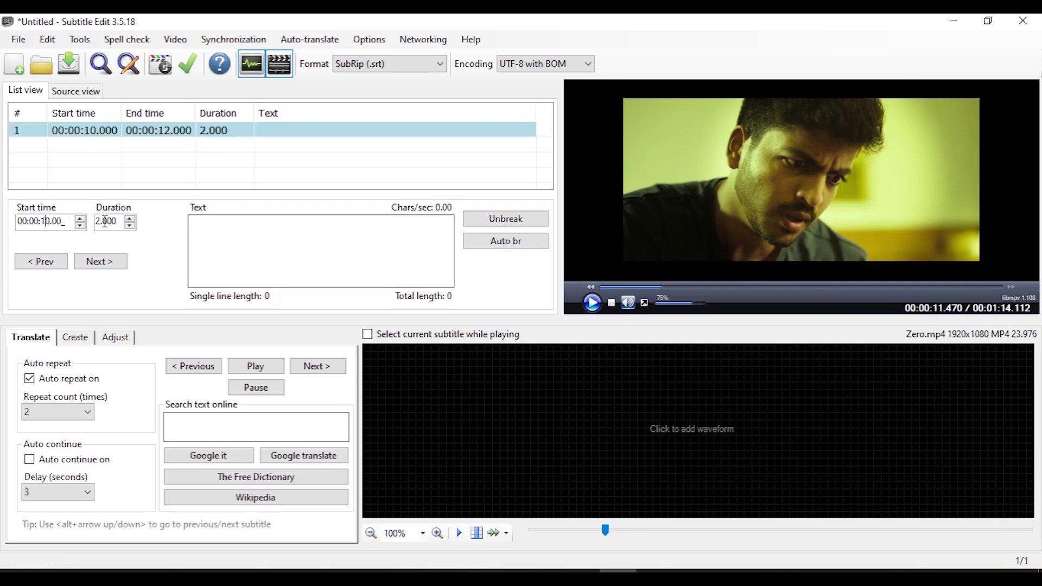
key(BackSpace)
key(BackSpace)
text(1147)
click(592, 303)
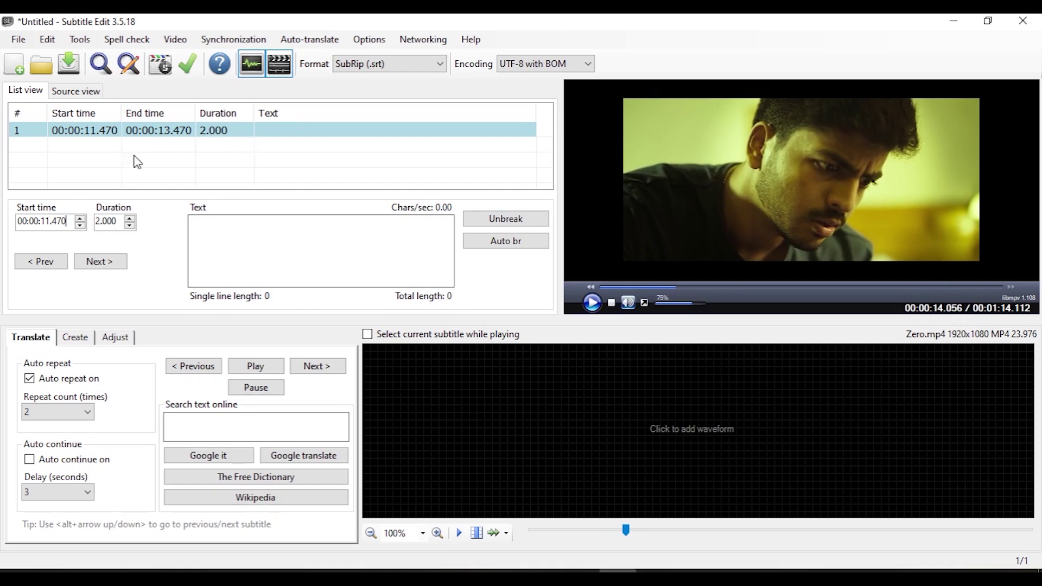
click(129, 219)
click(130, 219)
click(129, 226)
Insert a second line starting at the video position, 00:00:14.894, lasting 1.500 seconds
right_click(138, 143)
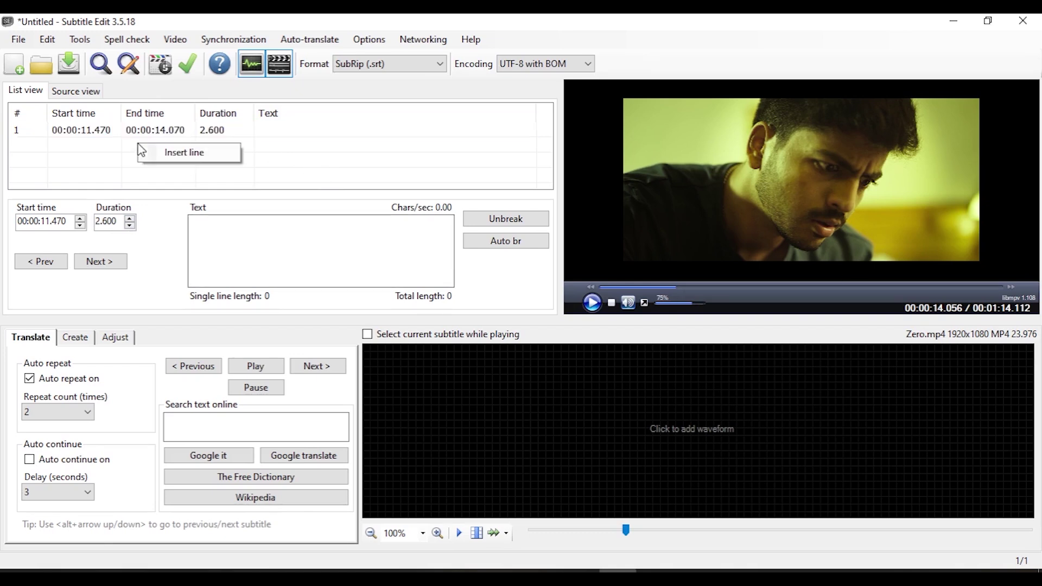
click(194, 159)
click(591, 303)
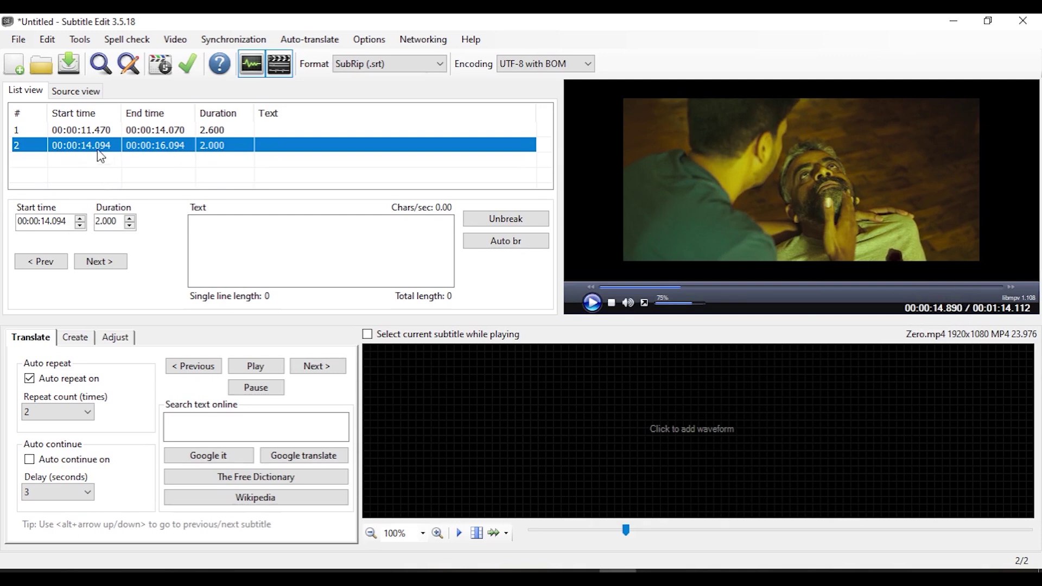
key(F9)
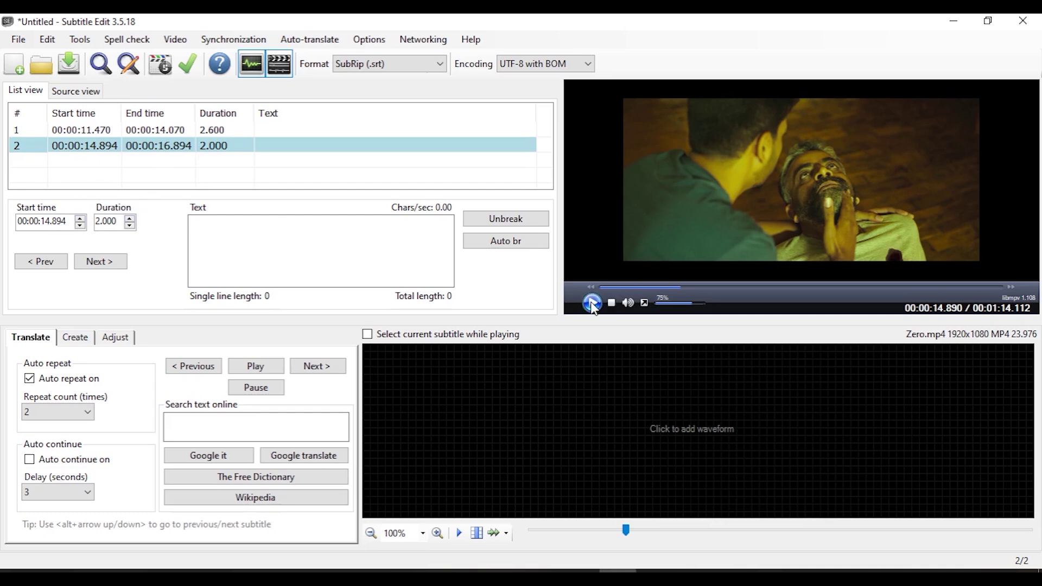
click(592, 304)
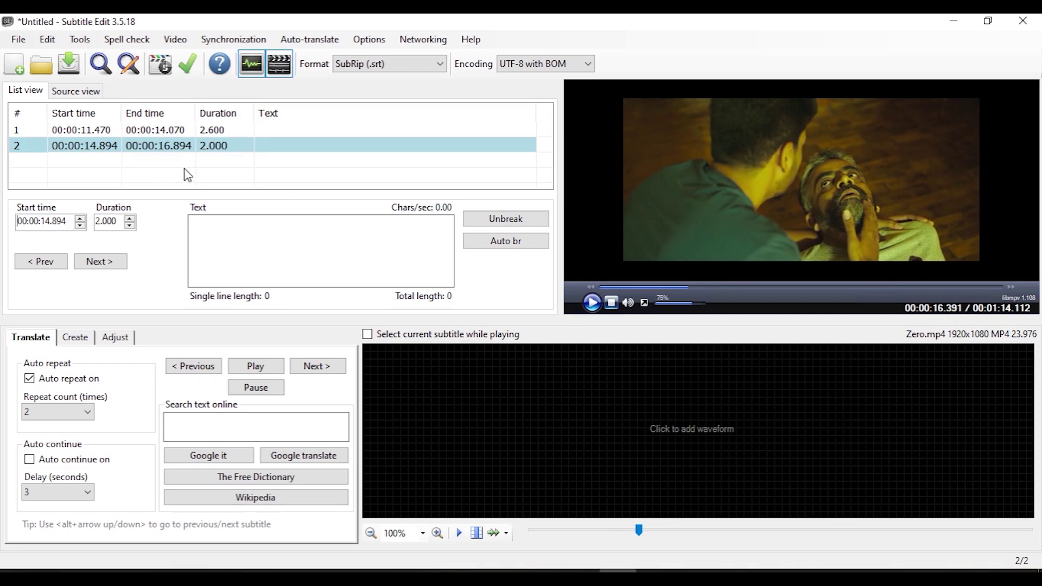
click(184, 152)
click(129, 225)
click(261, 132)
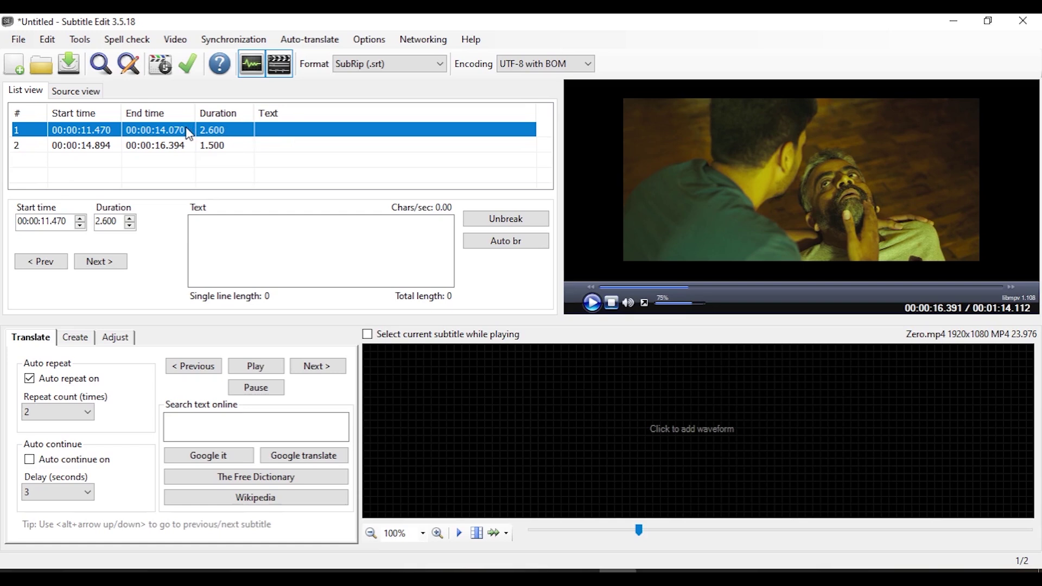
click(231, 239)
Type 'Hey! Hey! Can you hear me?' for line 1 and 'Hey! who are you?' for line 2, then preview
text(Hey! Hey! Can you hear me?)
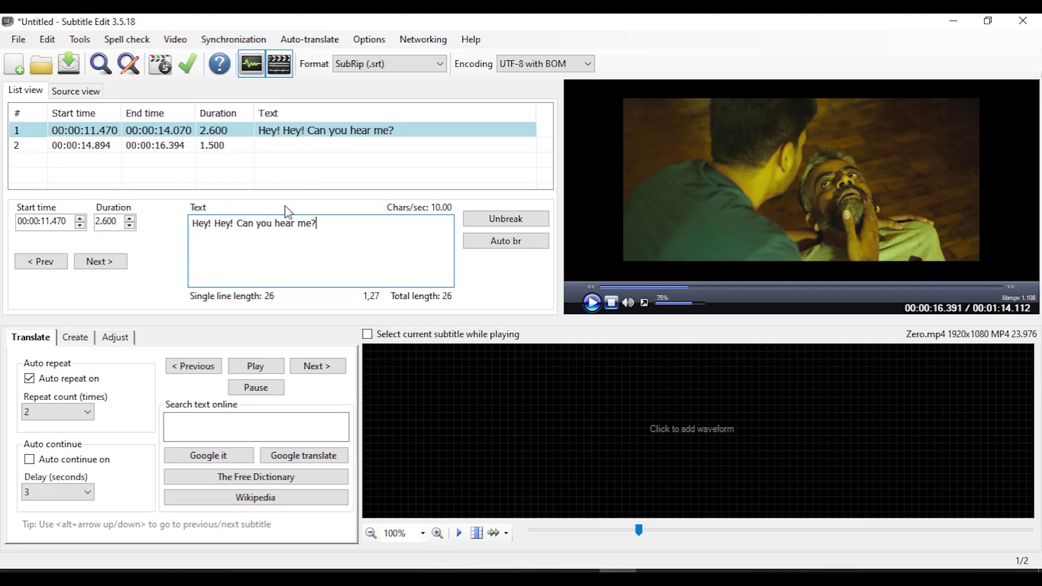
click(280, 145)
click(266, 229)
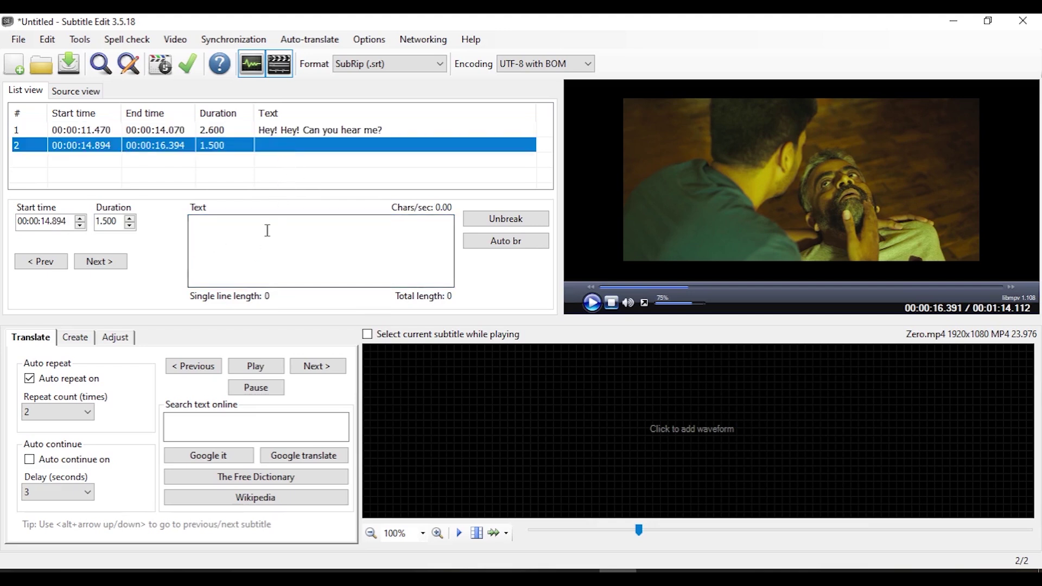
text(Hey! who are you?)
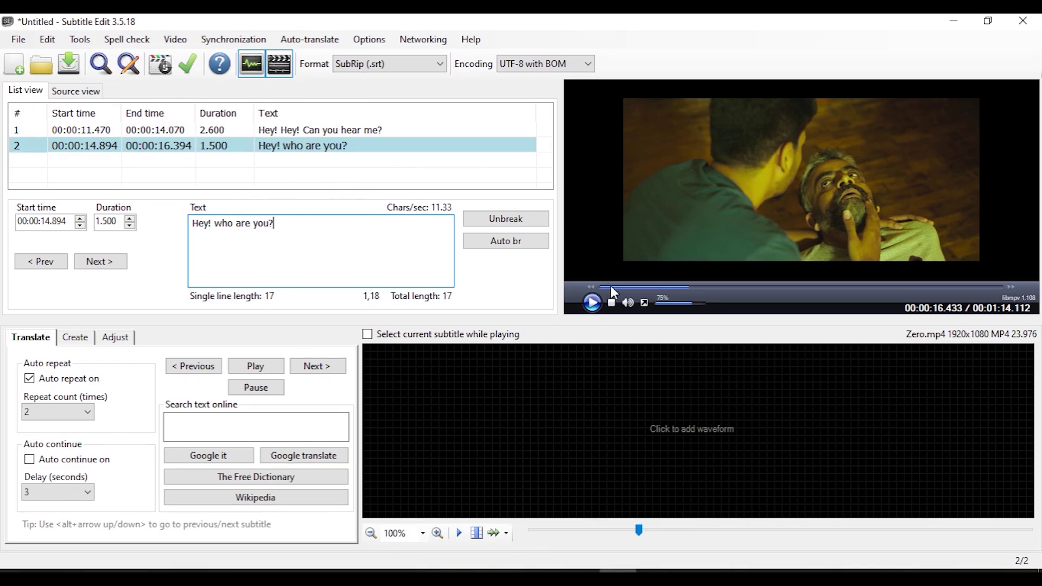
click(611, 286)
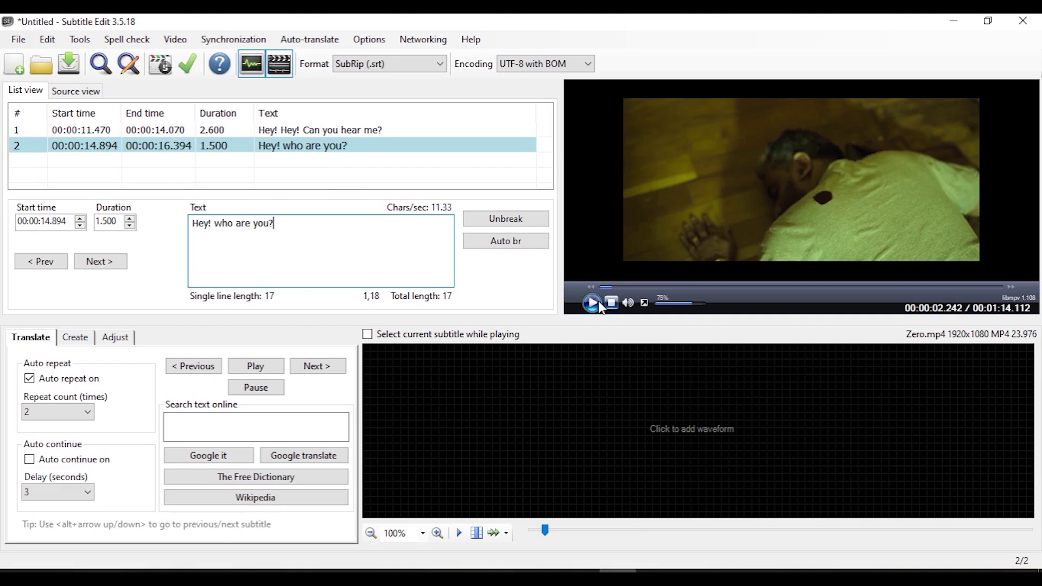
click(599, 301)
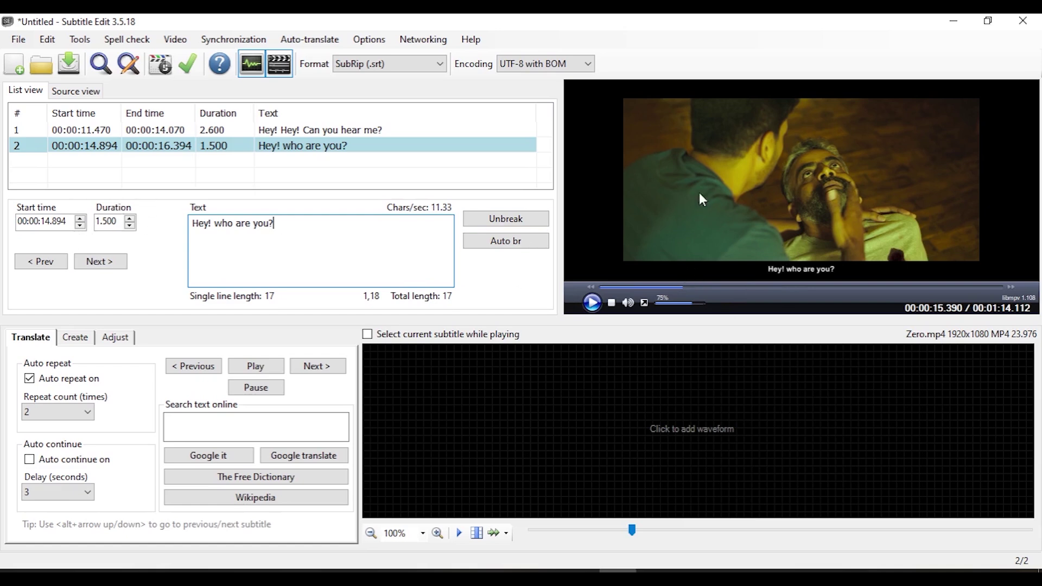
Save the subtitles as Zero.srt in SubRip format
click(19, 40)
click(68, 143)
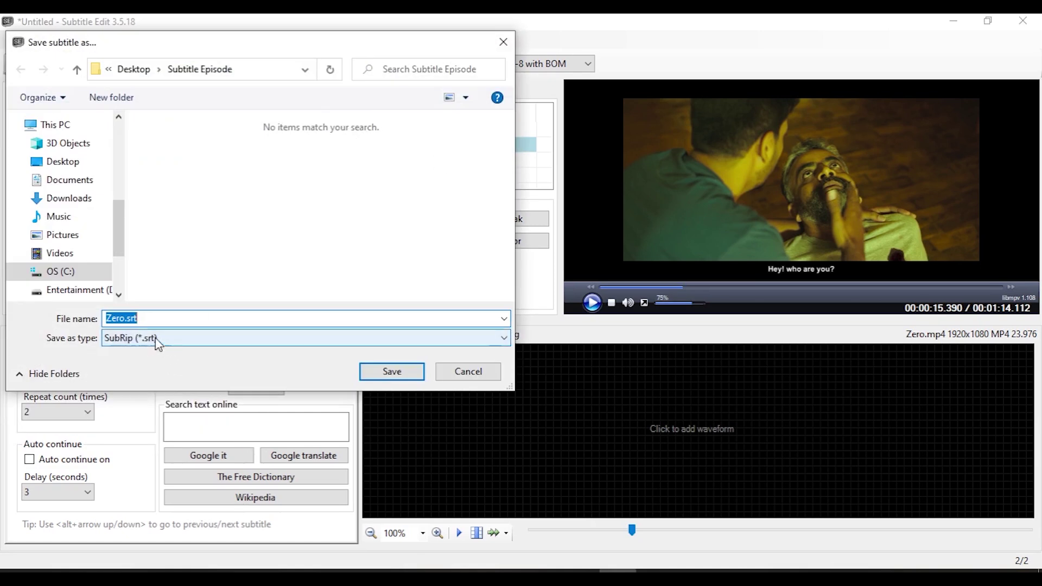
click(383, 369)
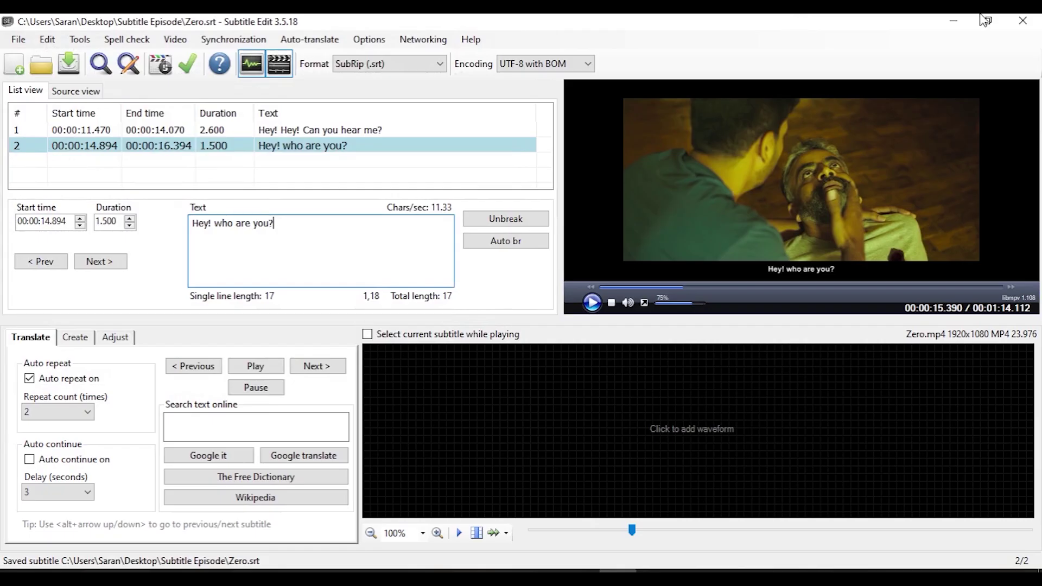
Open Zero.srt from the Subtitle Episode folder in Explorer to check it
click(951, 20)
double_click(27, 277)
click(174, 122)
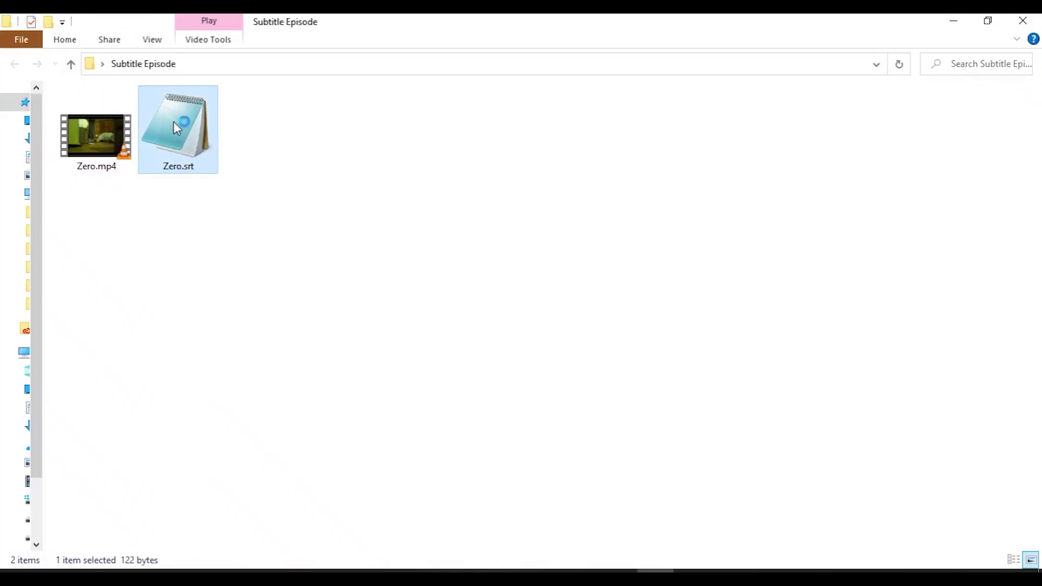
double_click(174, 121)
click(954, 22)
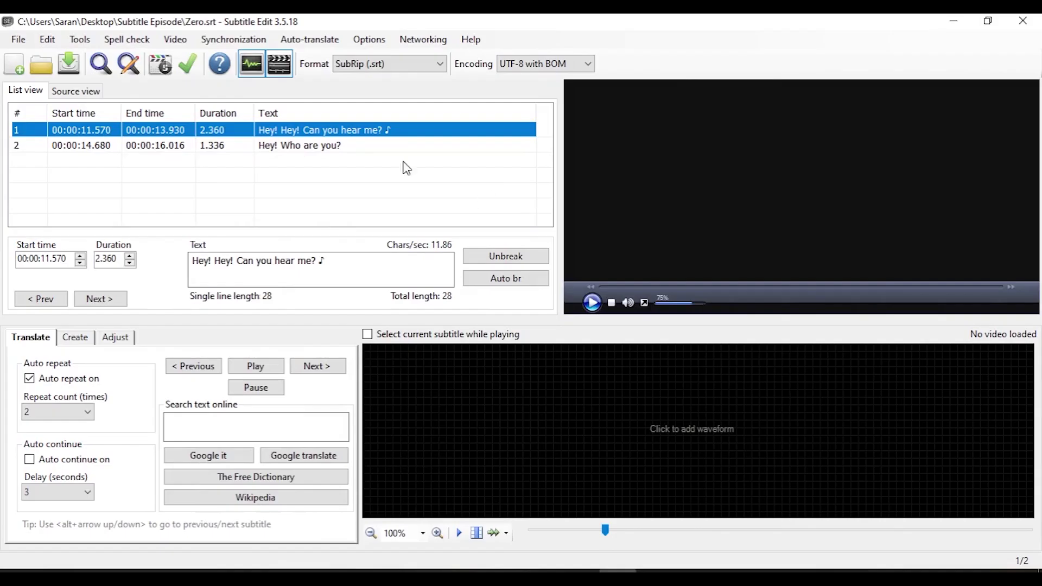
Load Zero.mp4 to show its audio waveform, and undo a stray inserted line
click(329, 148)
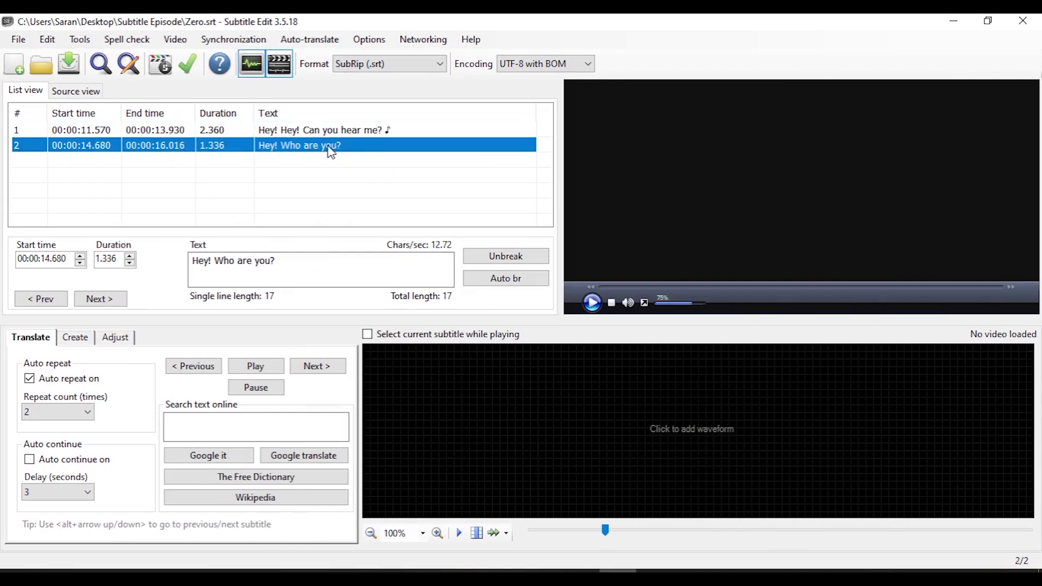
click(325, 130)
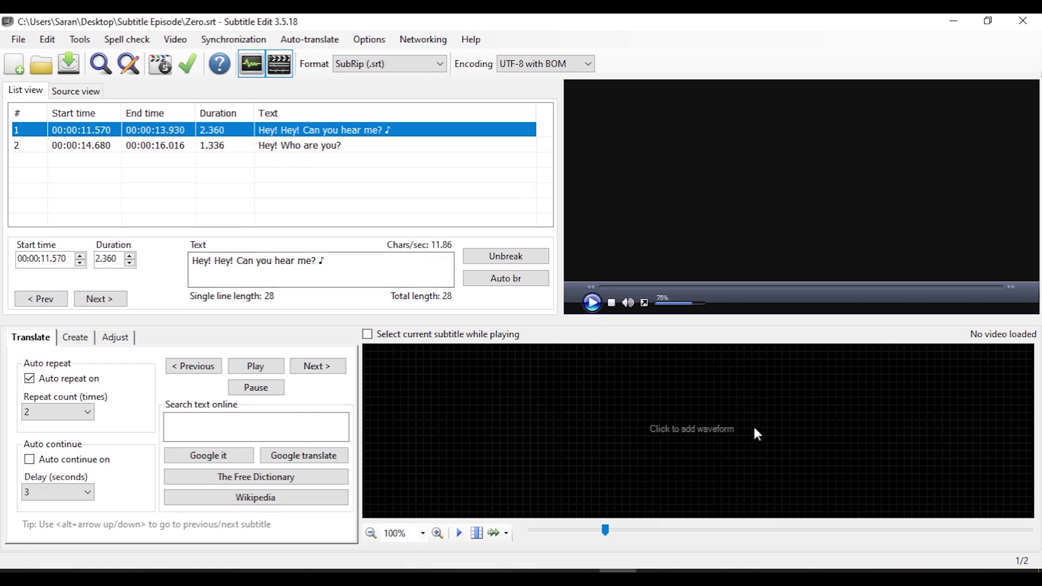
click(693, 428)
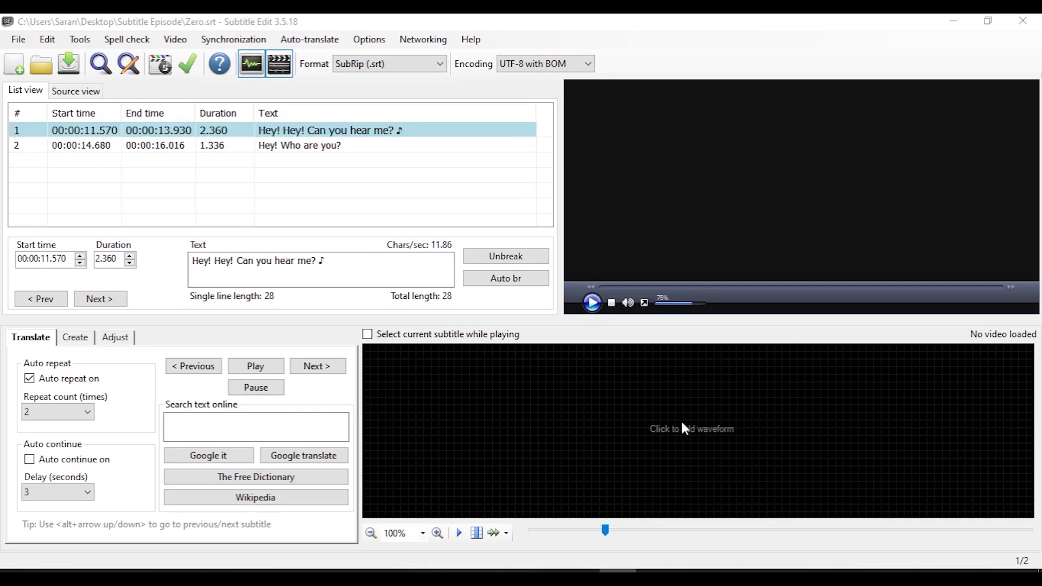
double_click(165, 158)
key(ctrl+z)
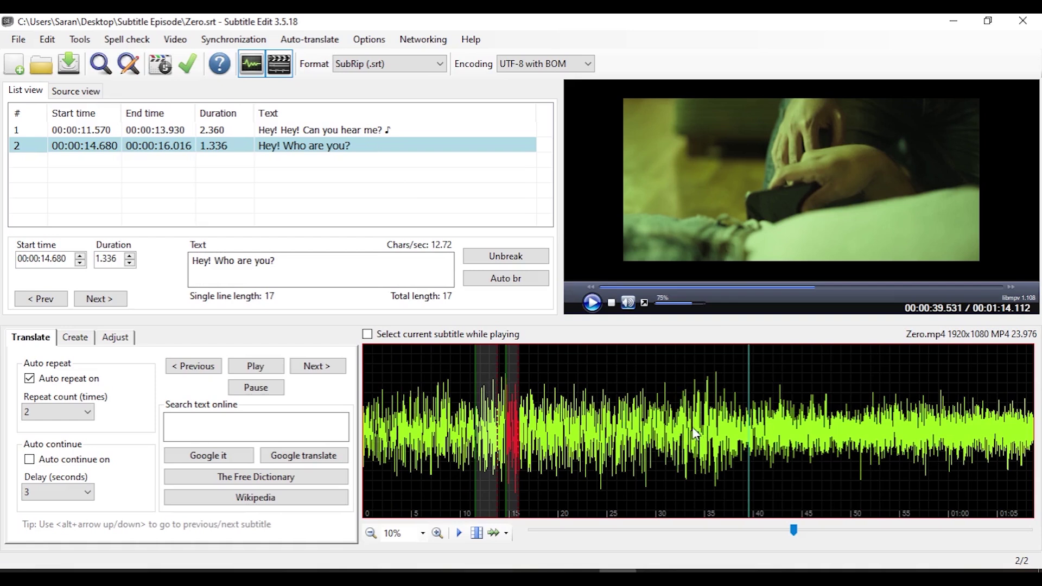
Mark 00:00:31.953–00:00:38.672 on the waveform and add a subtitle there
drag(675, 414, 741, 417)
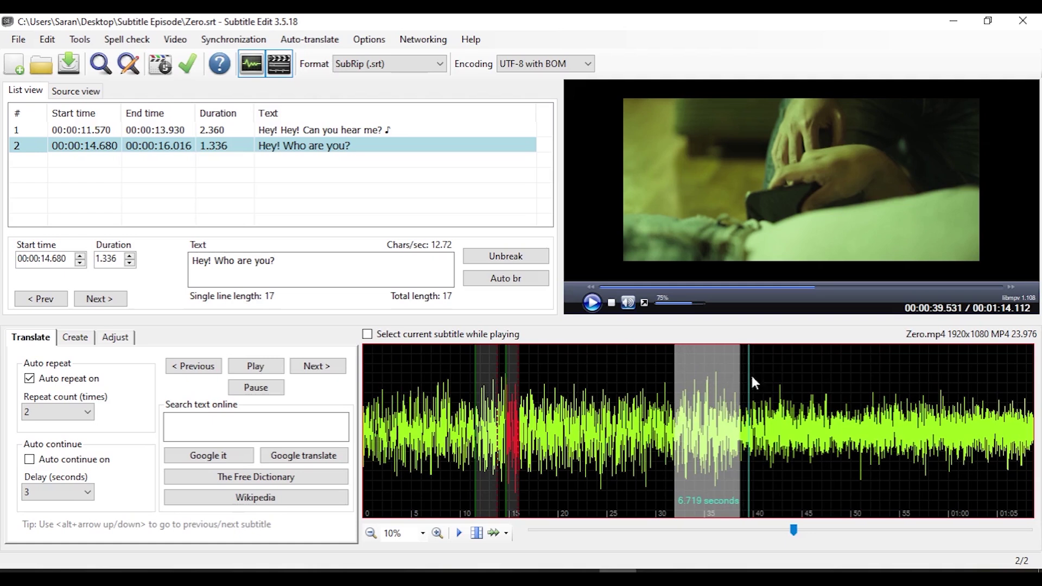
right_click(715, 367)
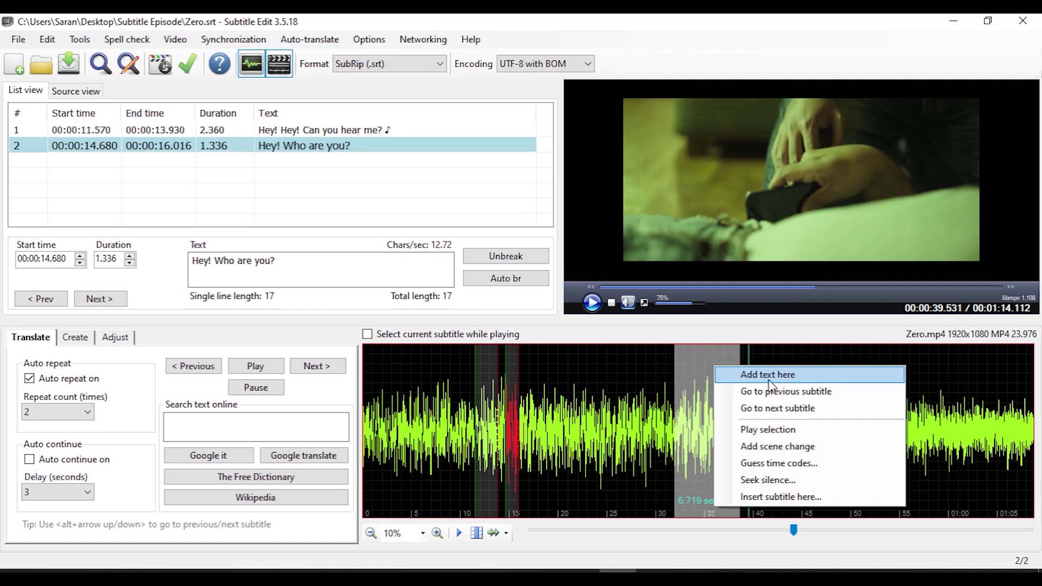
click(770, 376)
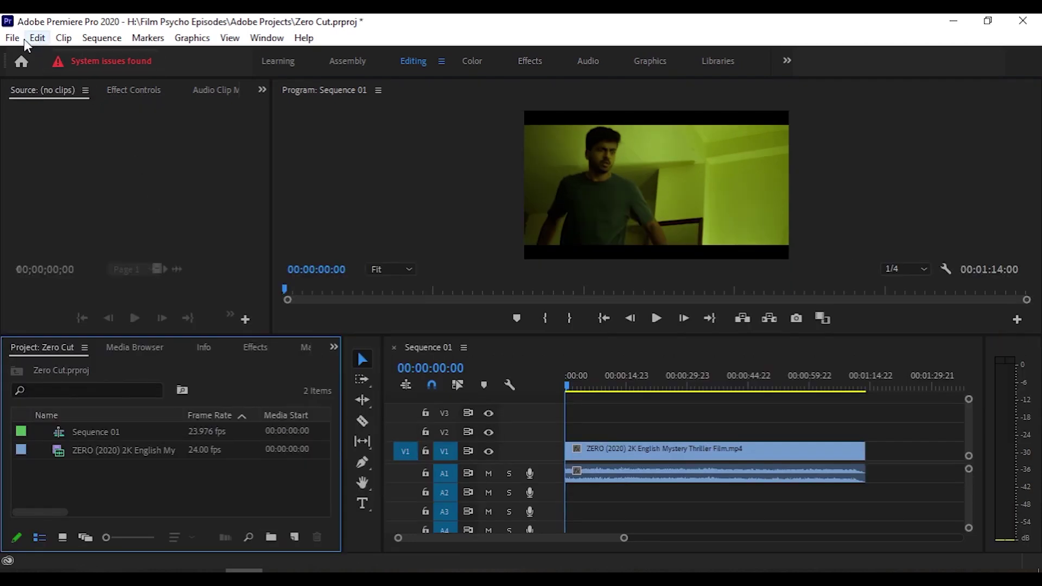
Create a Captions item with the CEA-708 standard from the Project panel's New Item menu
click(13, 39)
mouse_move(109, 42)
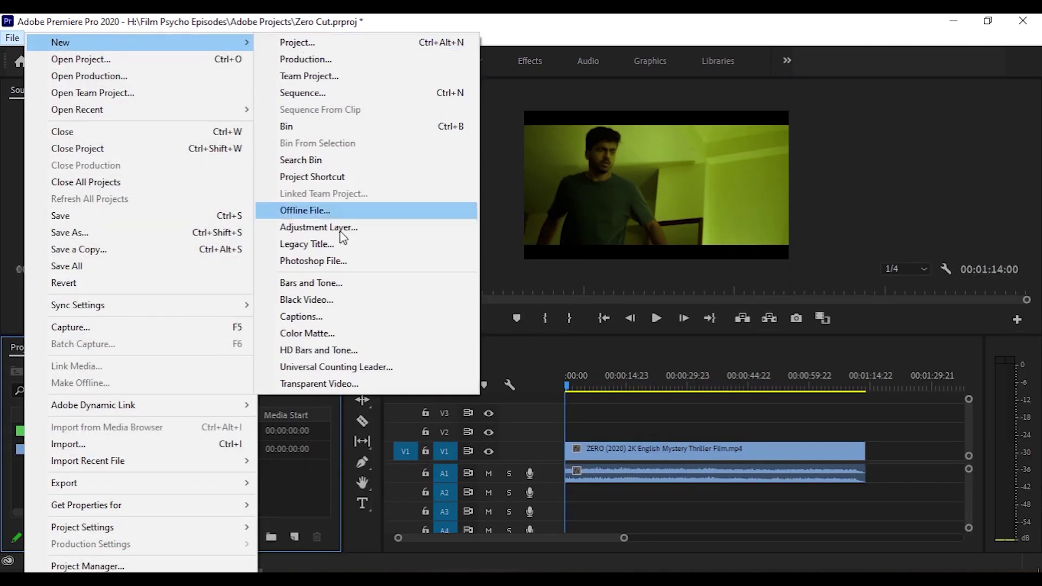
click(308, 512)
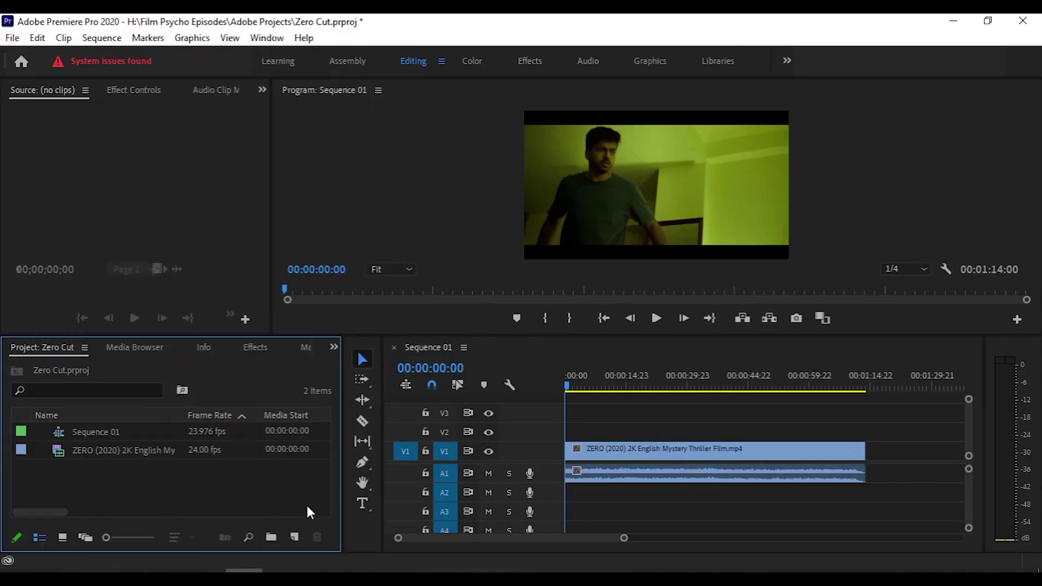
click(291, 535)
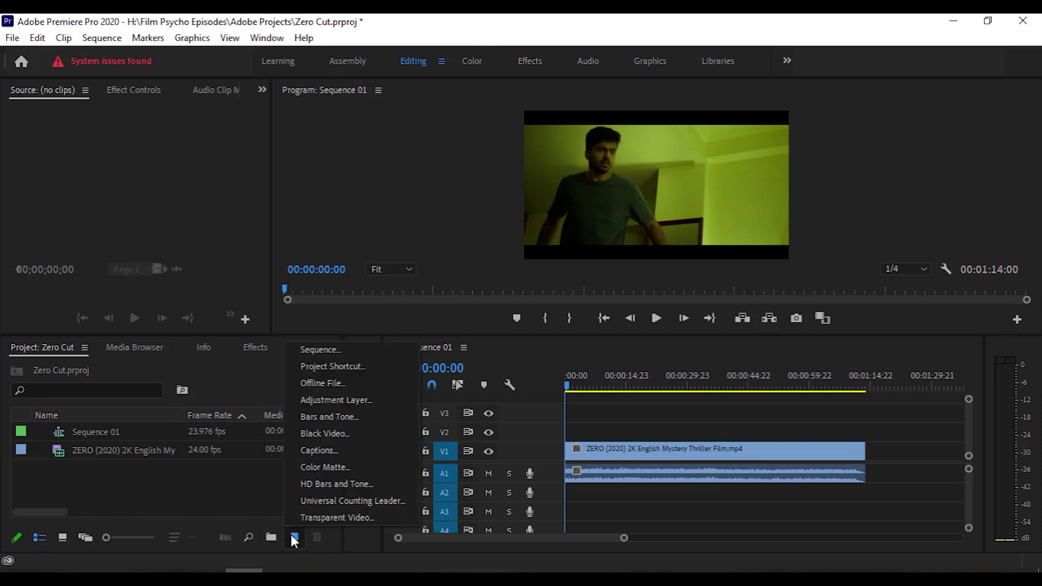
click(327, 451)
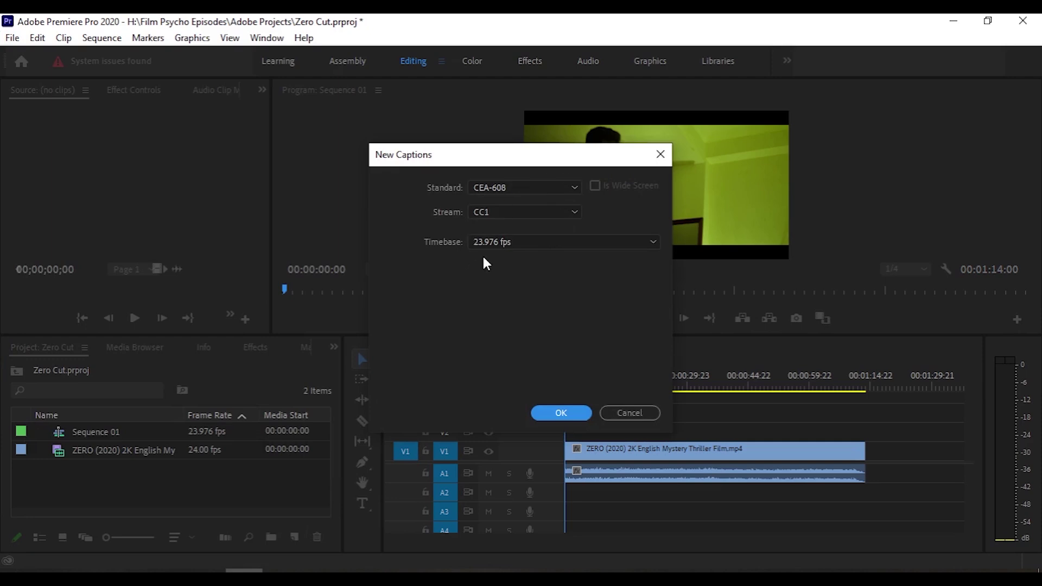
click(510, 186)
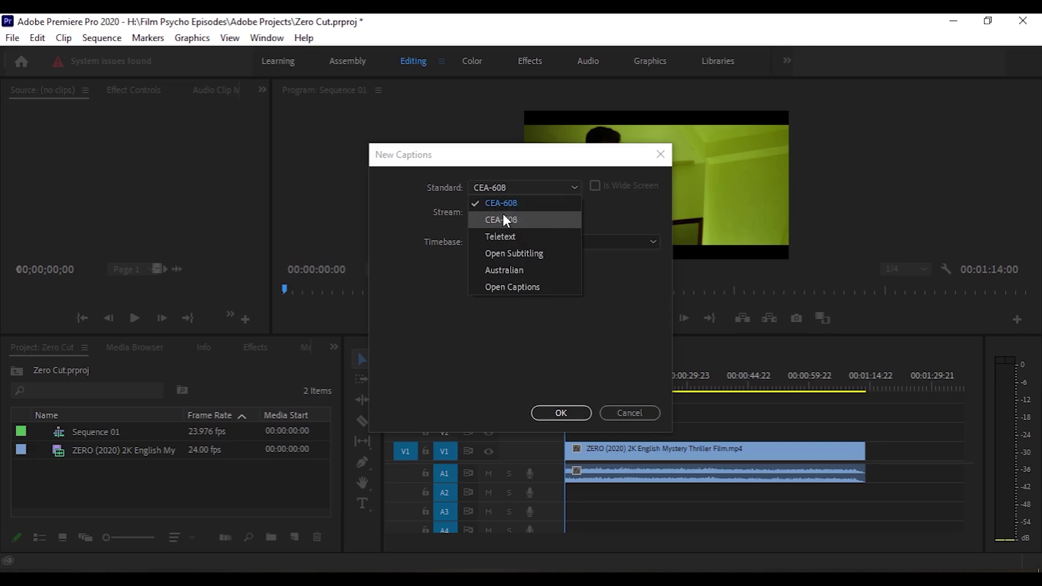
click(492, 222)
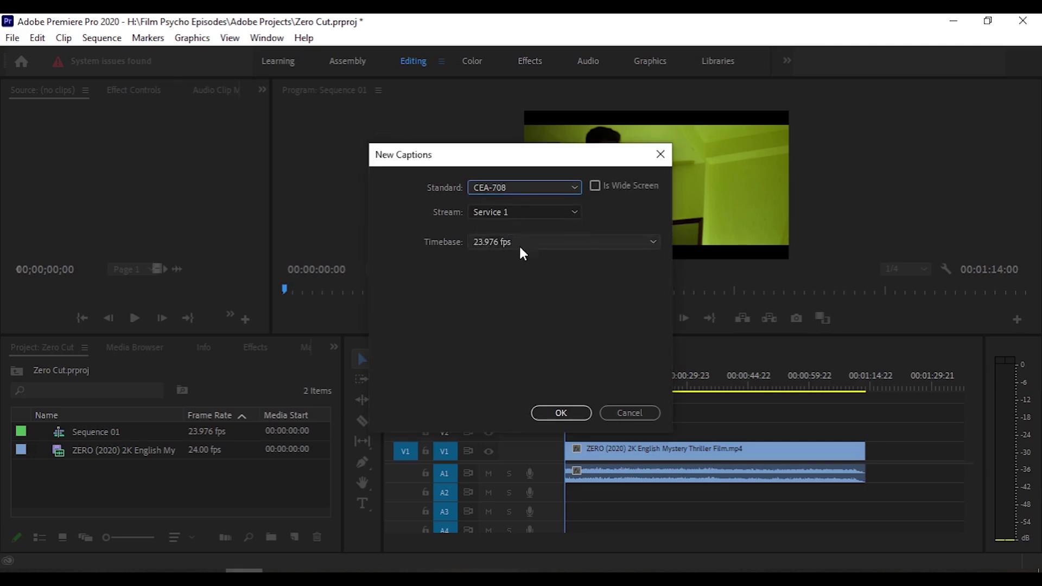
click(564, 413)
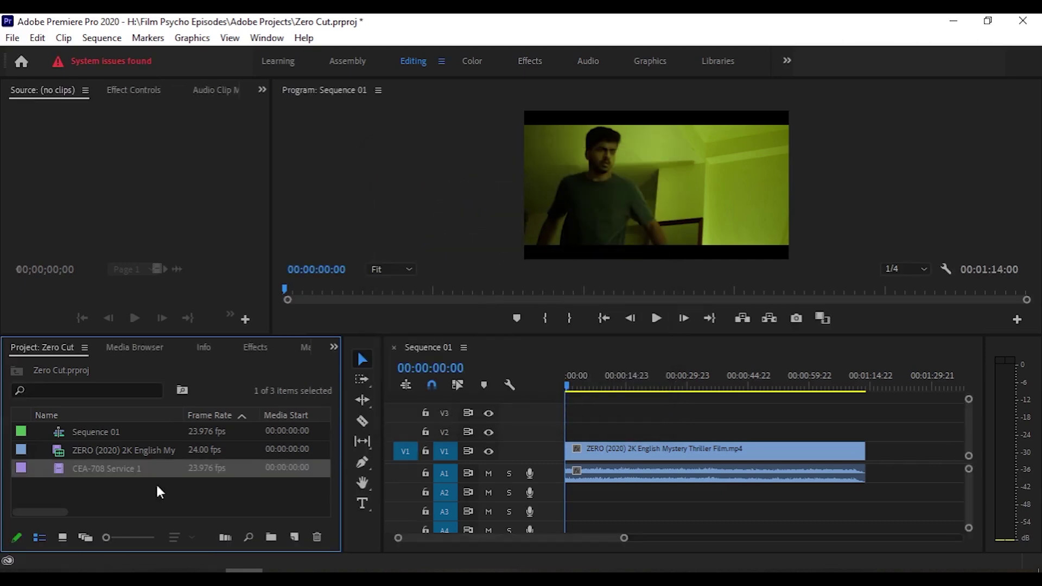
Place the captions on V2, stretch them to the film clip's end, and open them for editing
drag(106, 470, 570, 431)
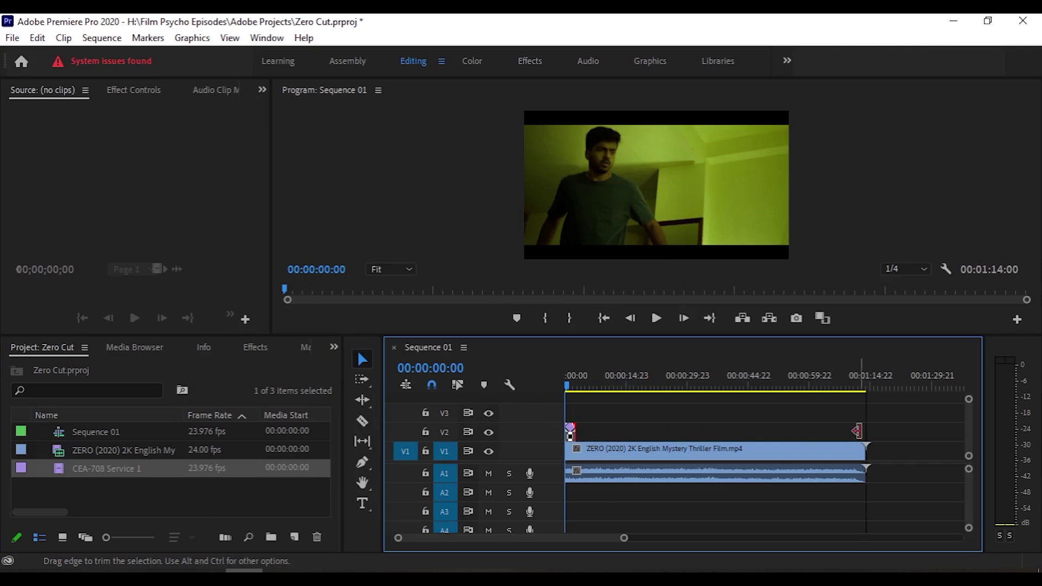
drag(573, 432, 865, 450)
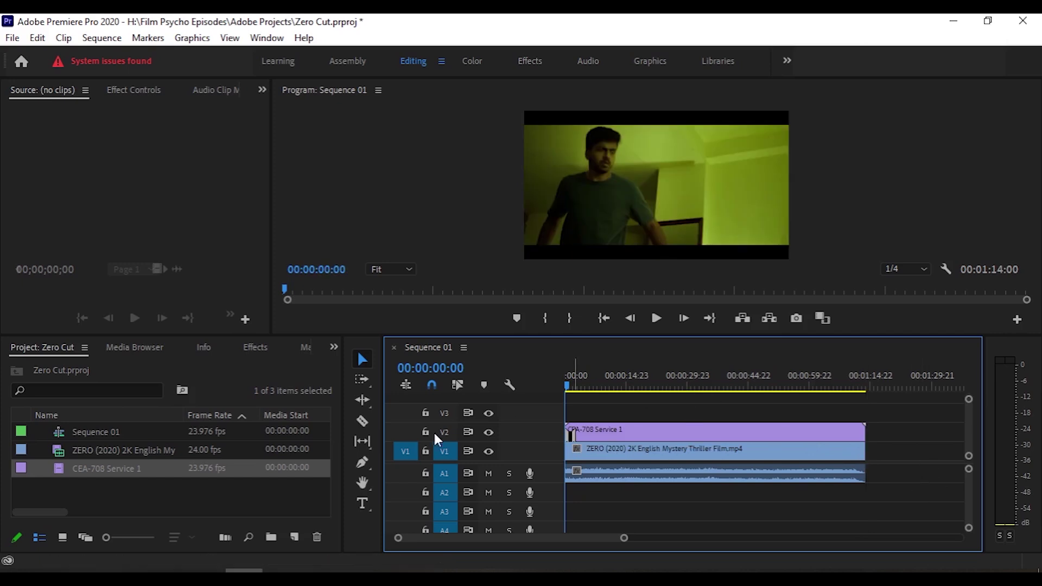
drag(382, 392, 79, 395)
double_click(353, 431)
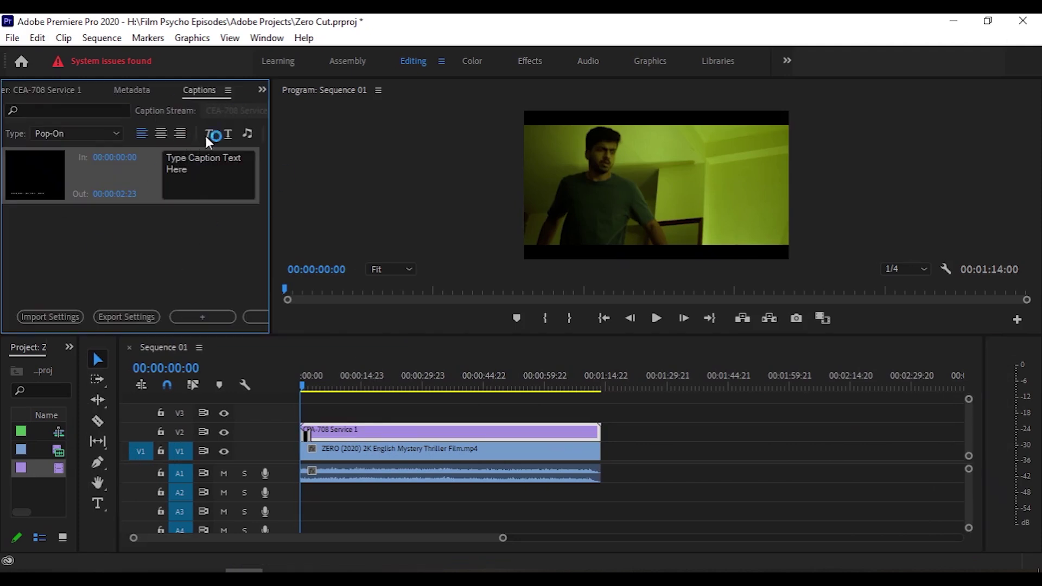
Widen the Captions panel and set the caption background colour to Transparent
click(268, 38)
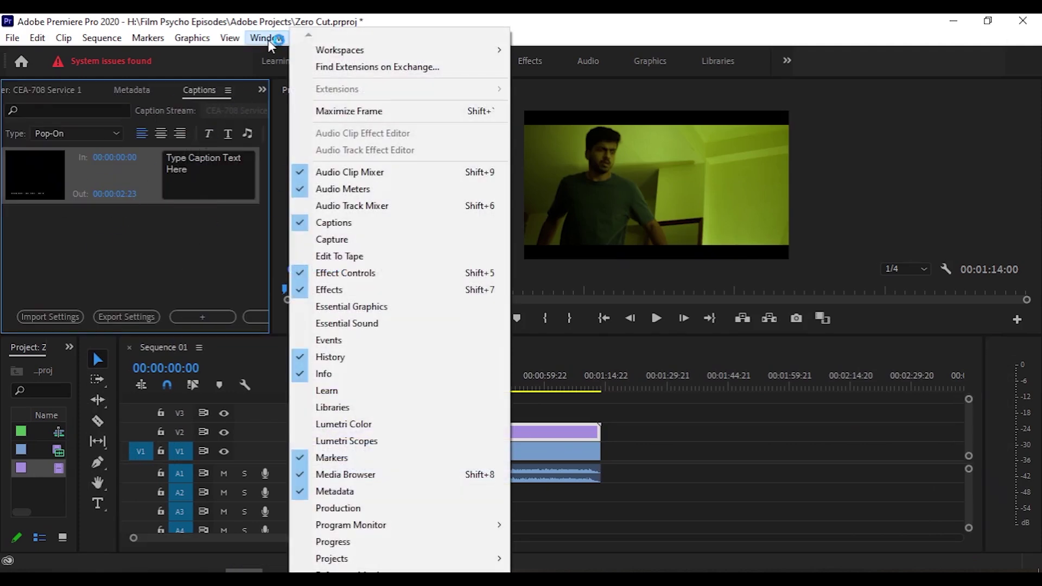
click(175, 225)
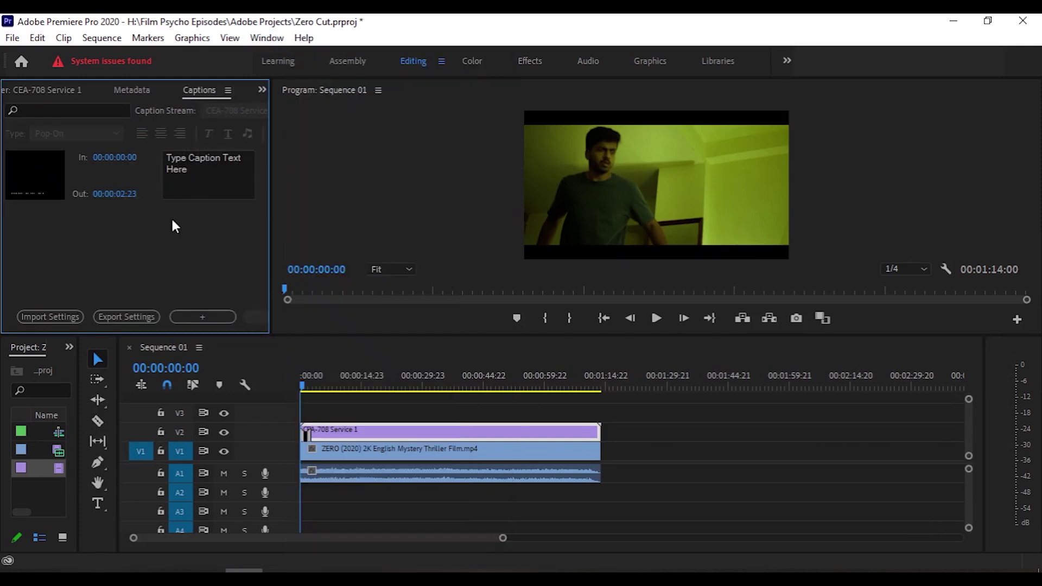
drag(270, 153, 378, 153)
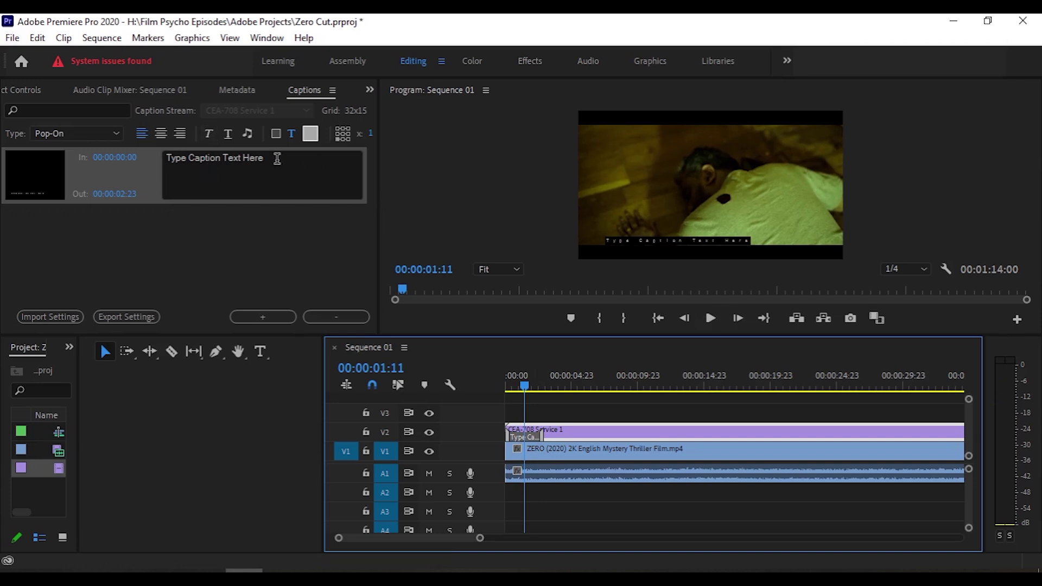
drag(276, 160, 166, 159)
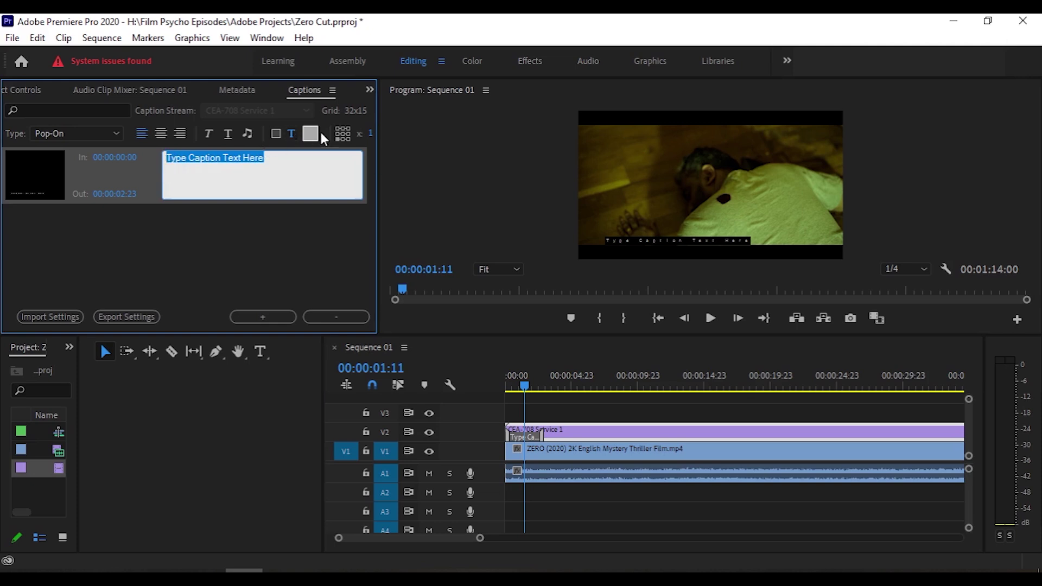
click(295, 136)
click(310, 134)
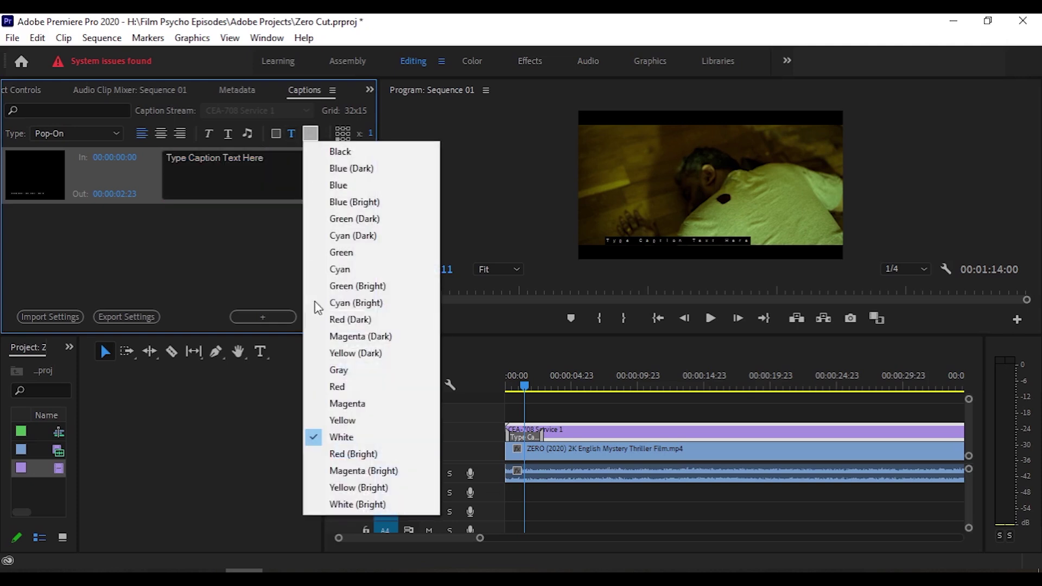
click(327, 386)
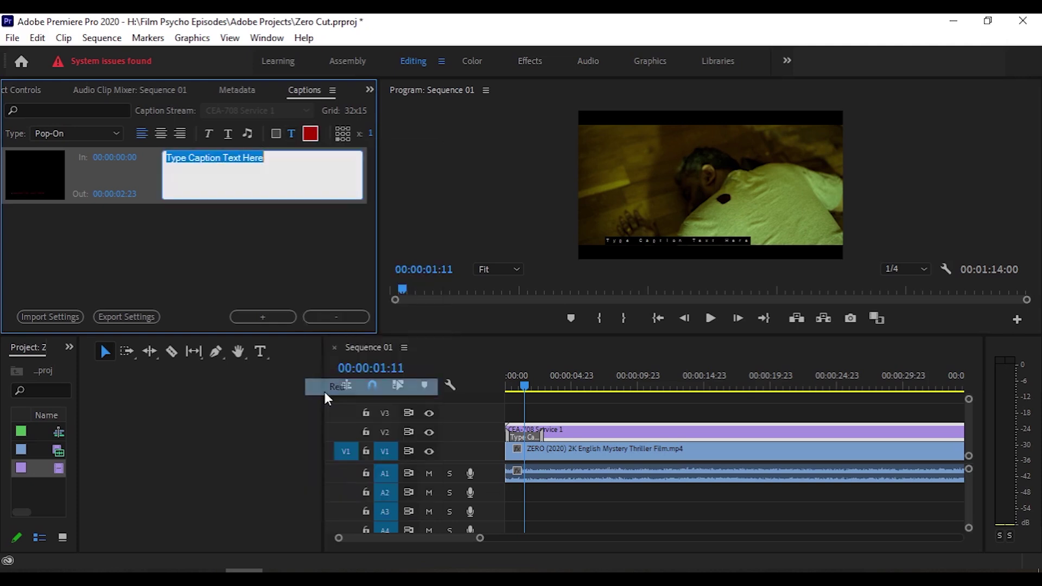
click(278, 135)
click(311, 133)
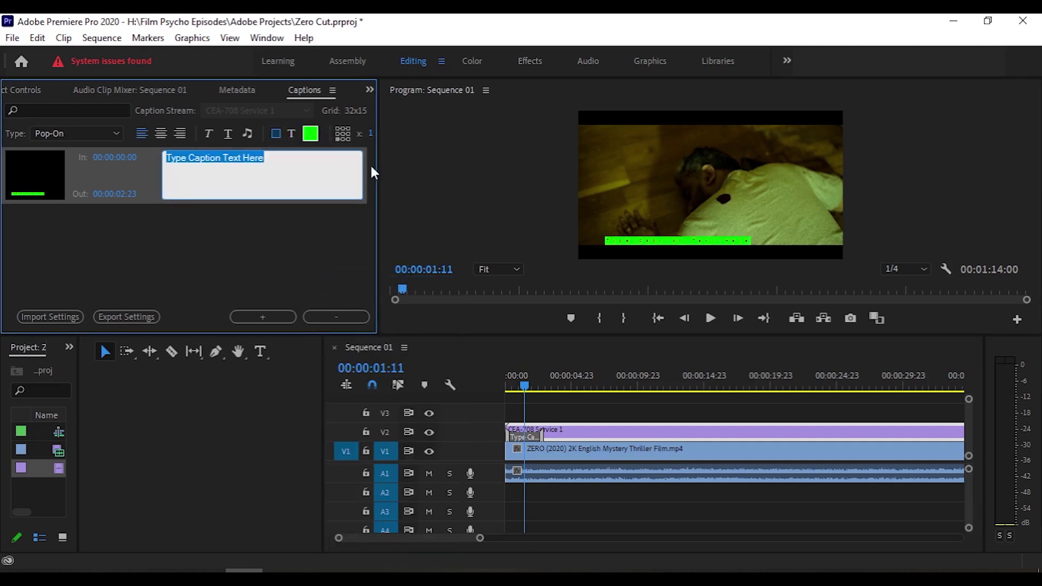
click(317, 137)
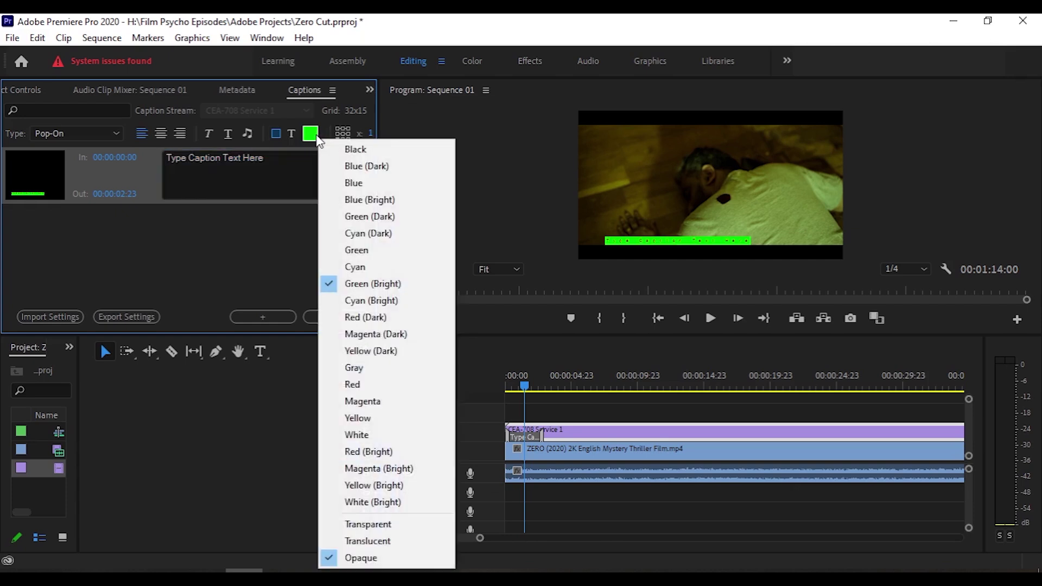
click(361, 524)
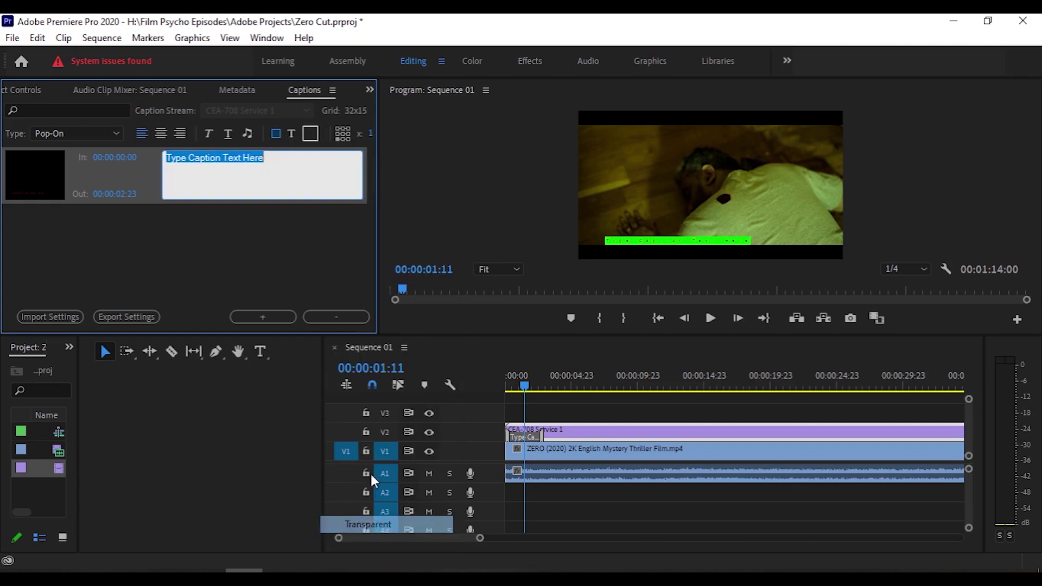
Set the caption text colour to White
click(292, 139)
click(311, 133)
click(332, 152)
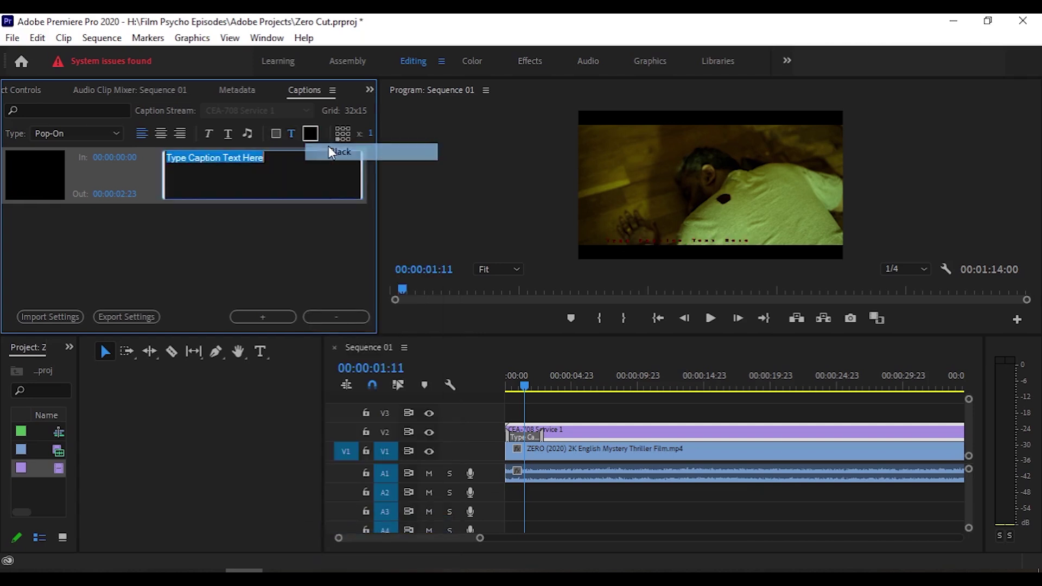
click(310, 133)
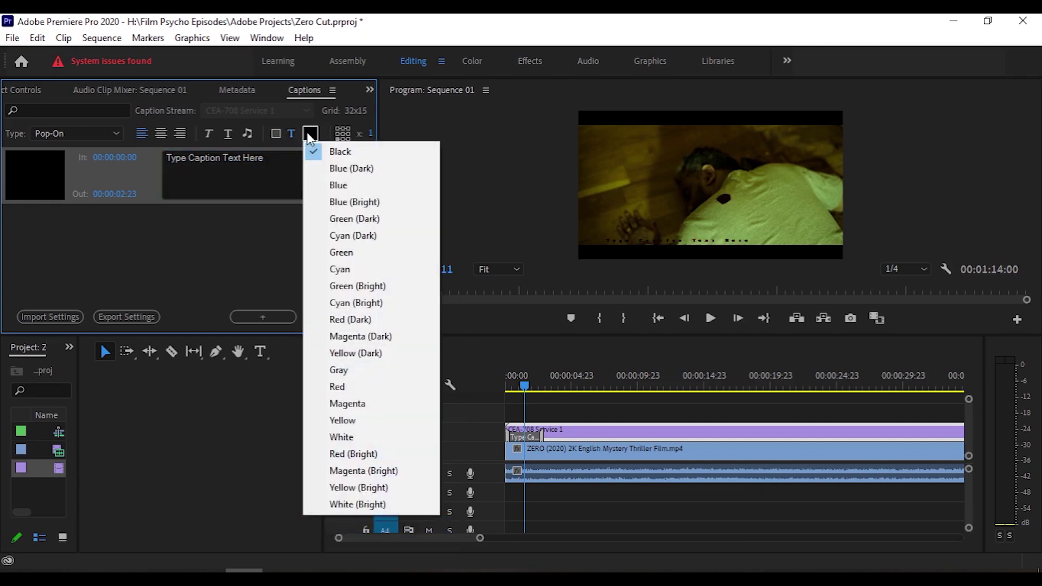
click(345, 437)
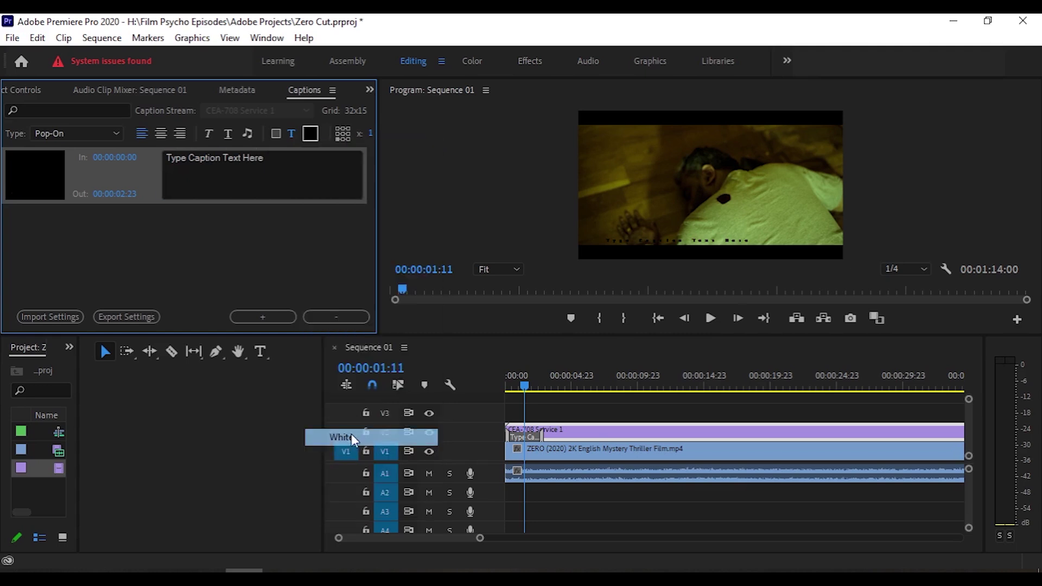
Set the caption's horizontal position to x 8
drag(372, 138, 399, 142)
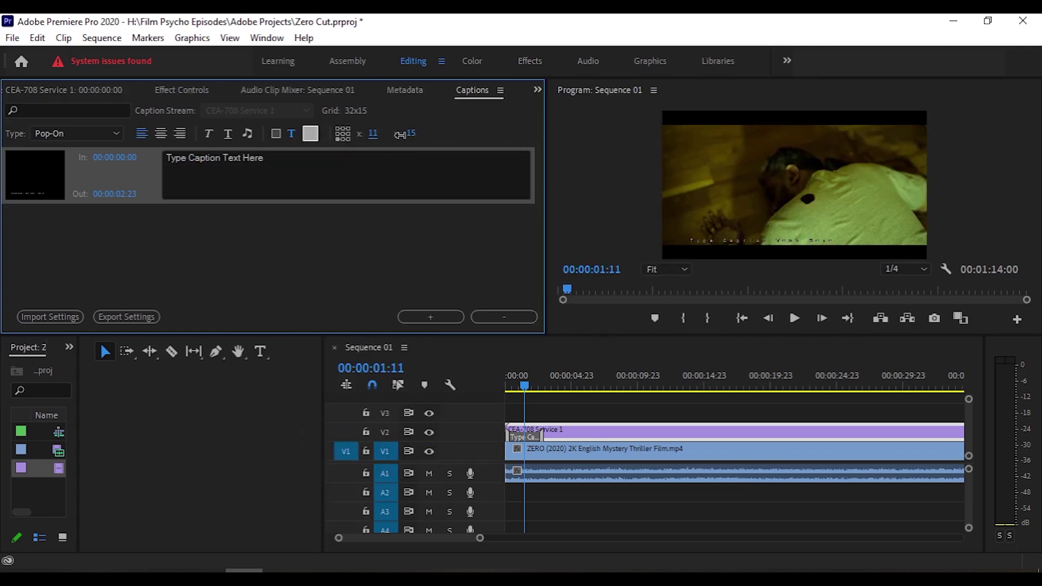
click(376, 133)
text(8)
key(Return)
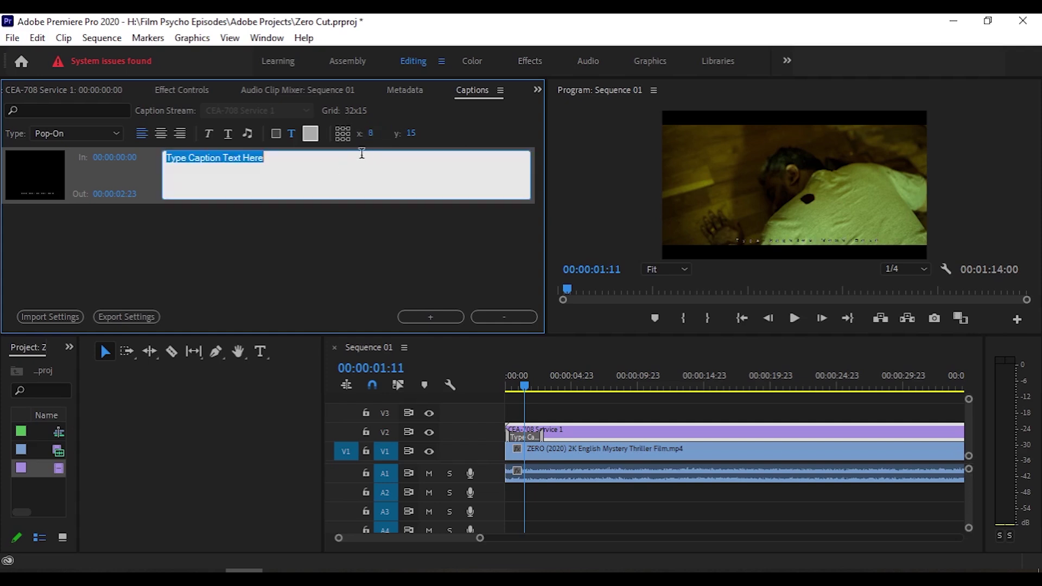
click(502, 139)
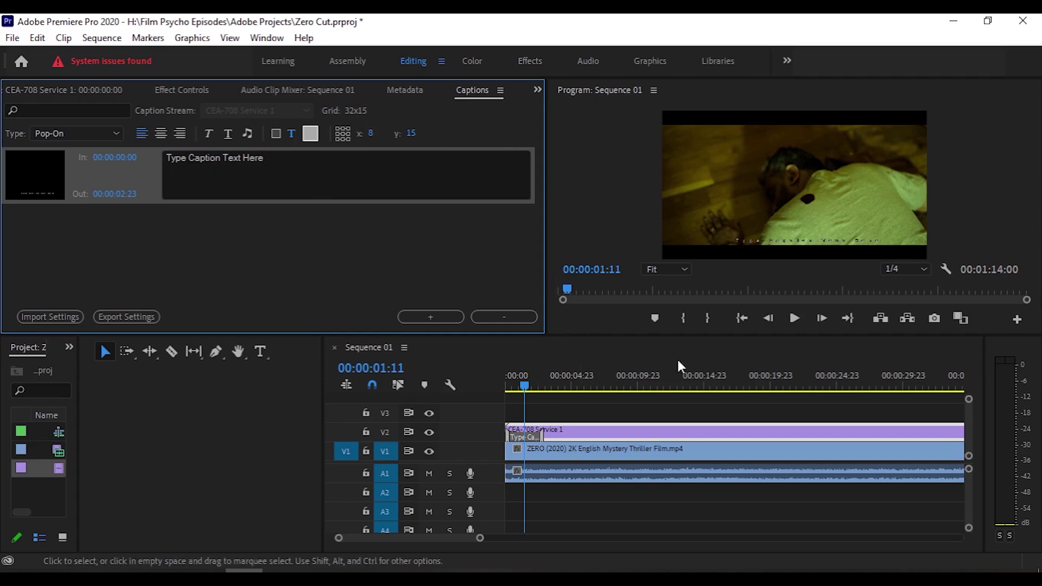
Move the caption clip on V2 to start at the playhead, 00:00:11:13
click(791, 324)
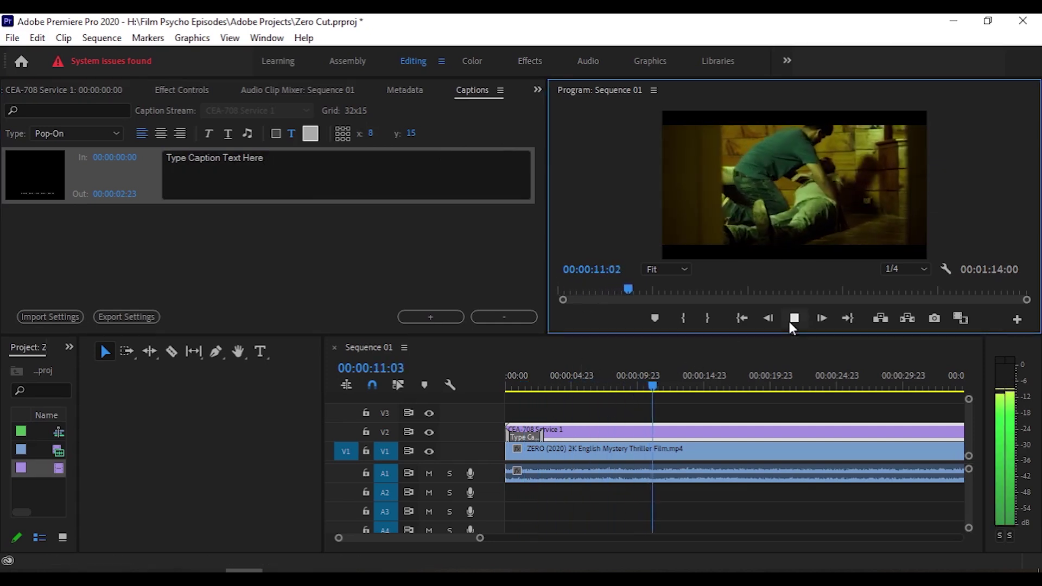
click(792, 323)
click(525, 439)
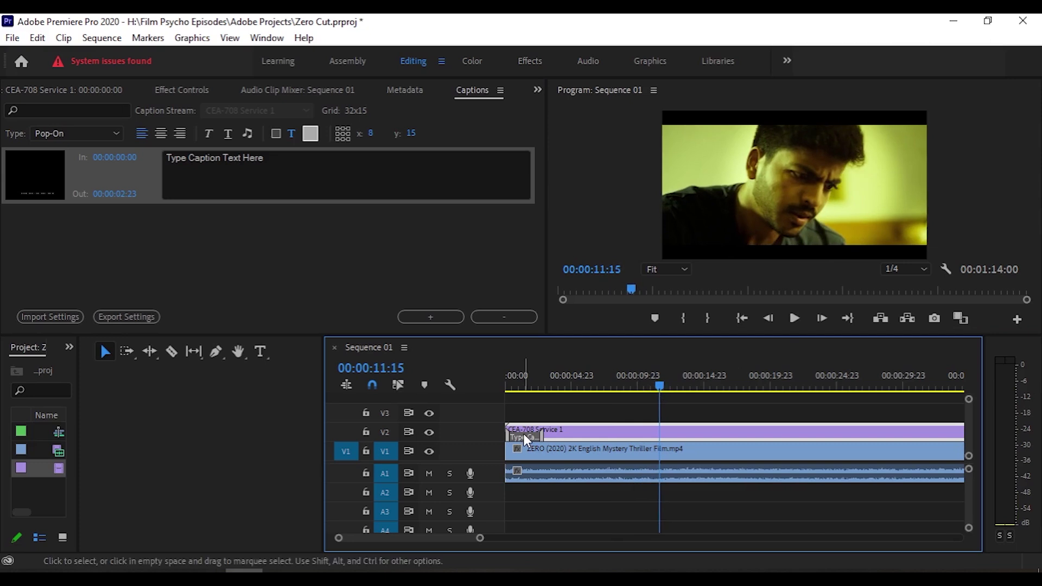
drag(525, 440, 679, 439)
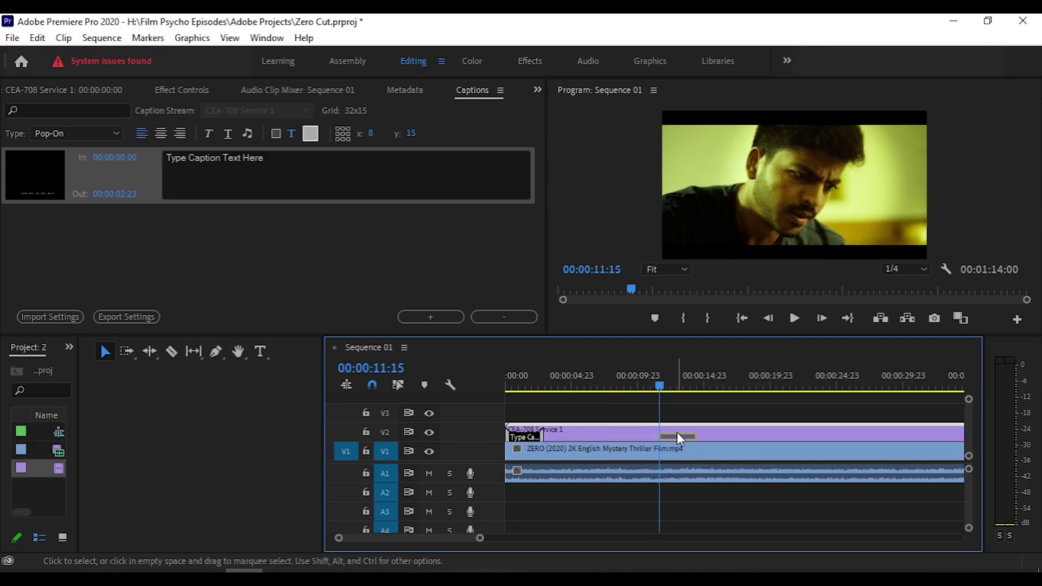
drag(679, 438, 679, 439)
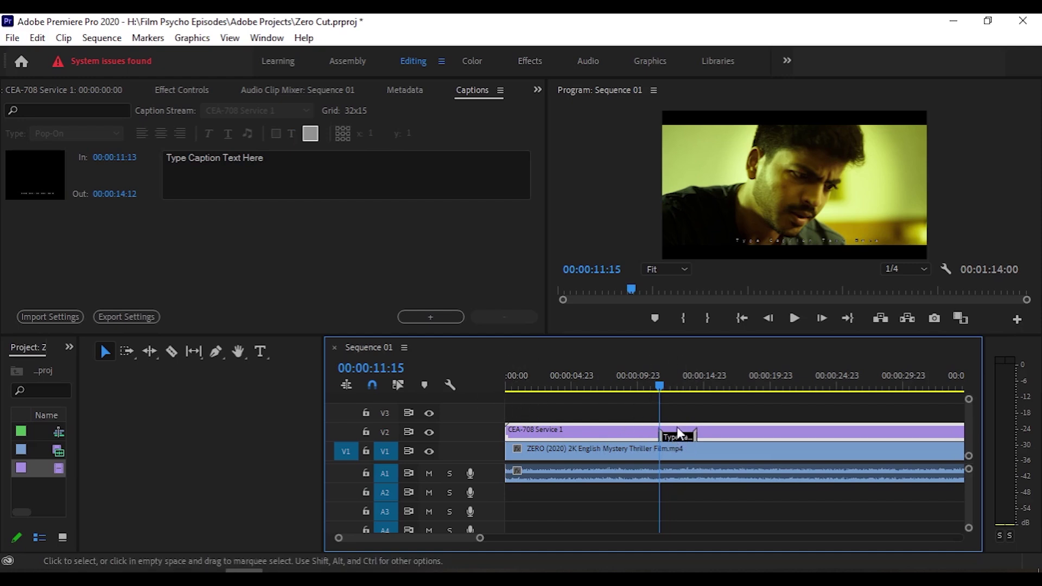
Trim the caption's end to the playhead at 00:00:13:22
click(794, 319)
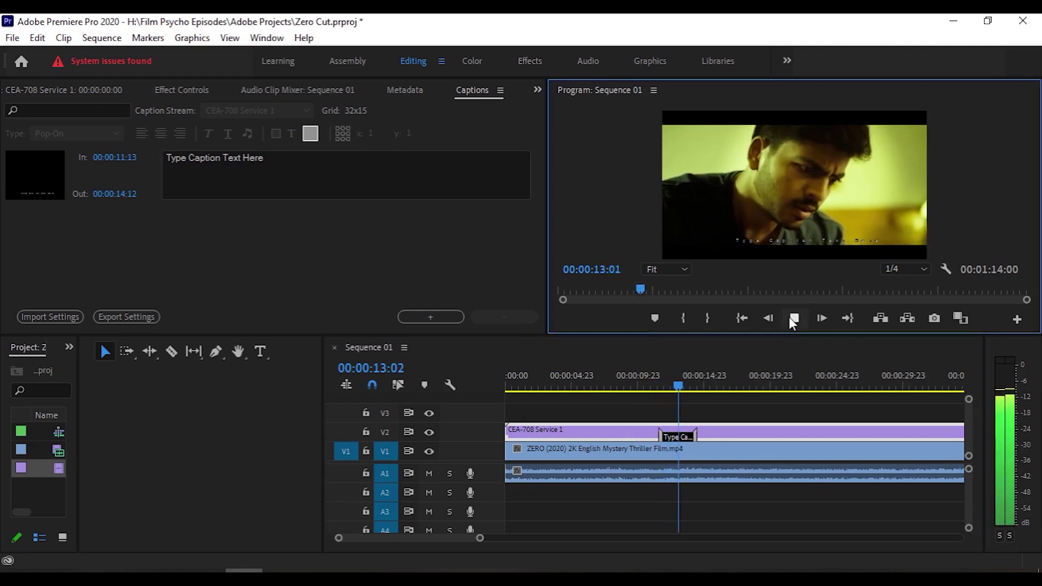
click(793, 320)
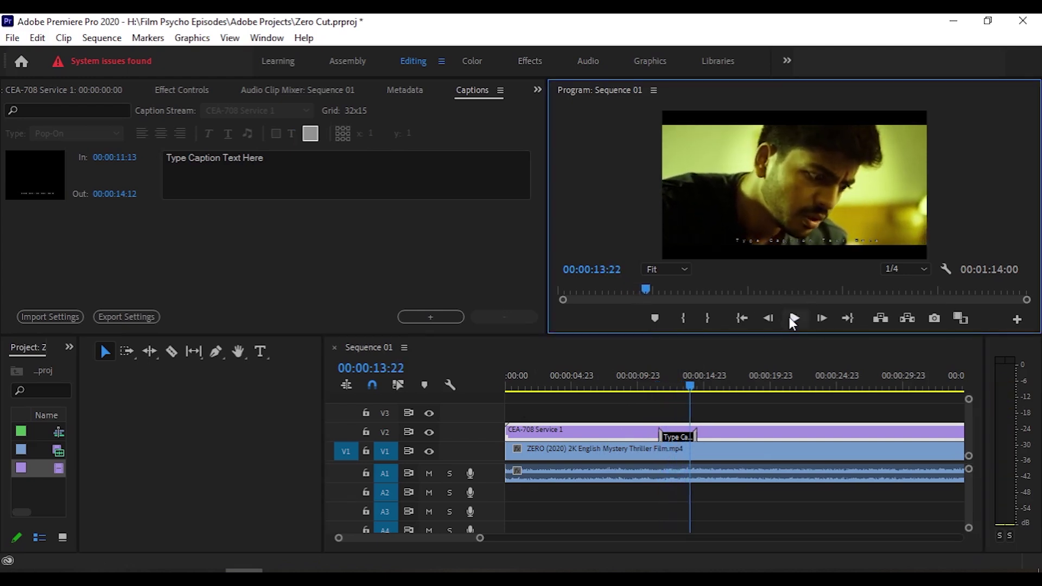
click(692, 440)
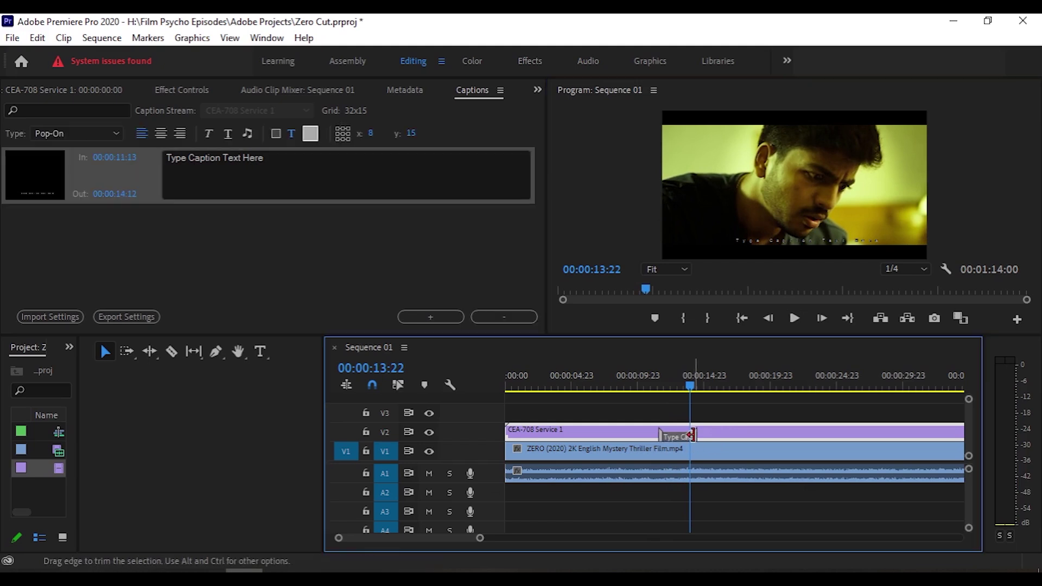
drag(691, 434, 690, 442)
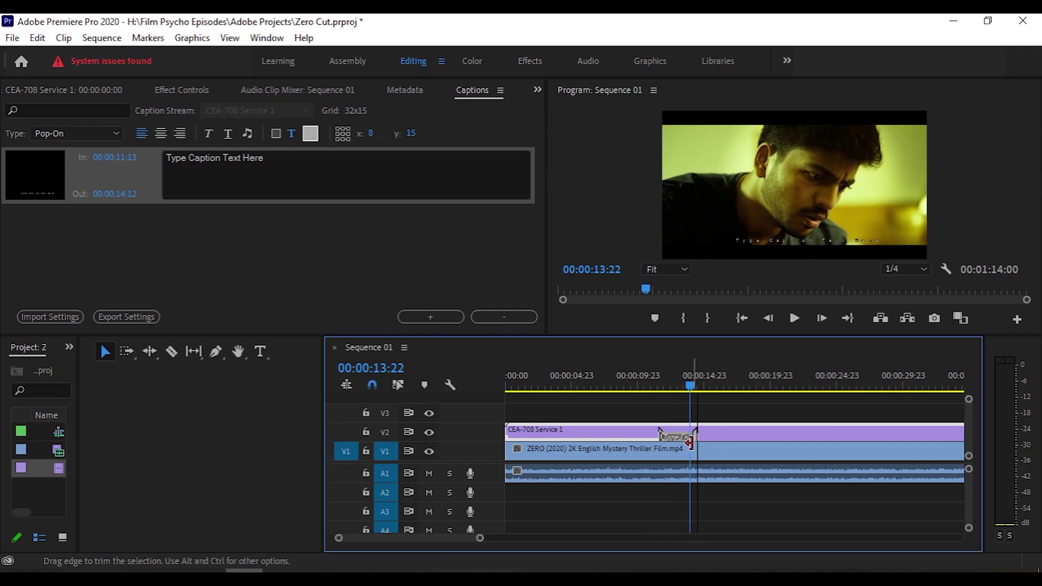
drag(690, 443, 690, 437)
Change the first caption's text to 'Hey! Hey! Can you hear me?' and add a music note
click(675, 387)
click(298, 161)
key(BackSpace)
key(BackSpace)
key(BackSpace)
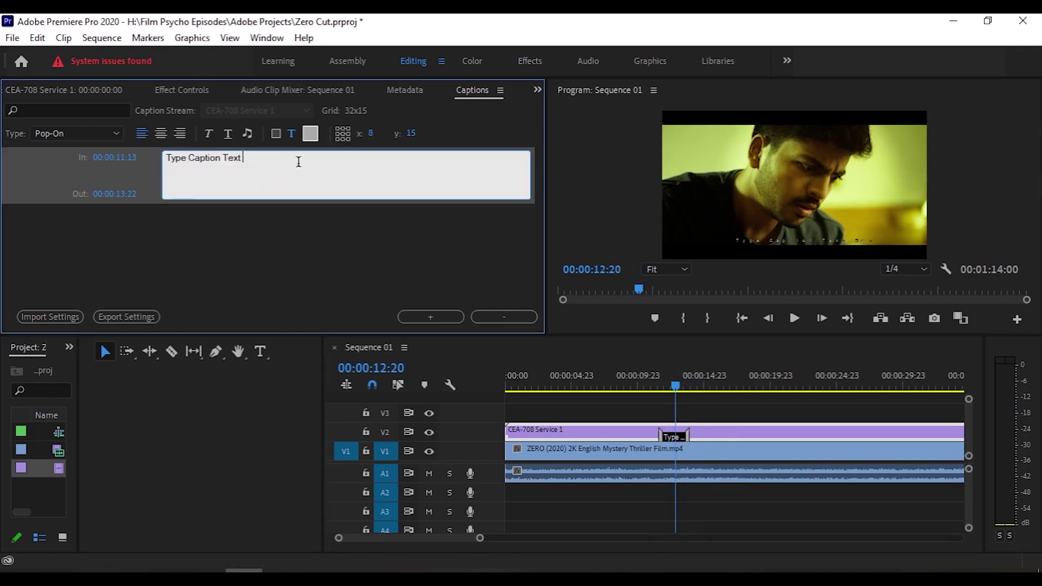
key(BackSpace)
key(BackSpace)
key(BackSpace)
text(y! Hey! Can you hear me?)
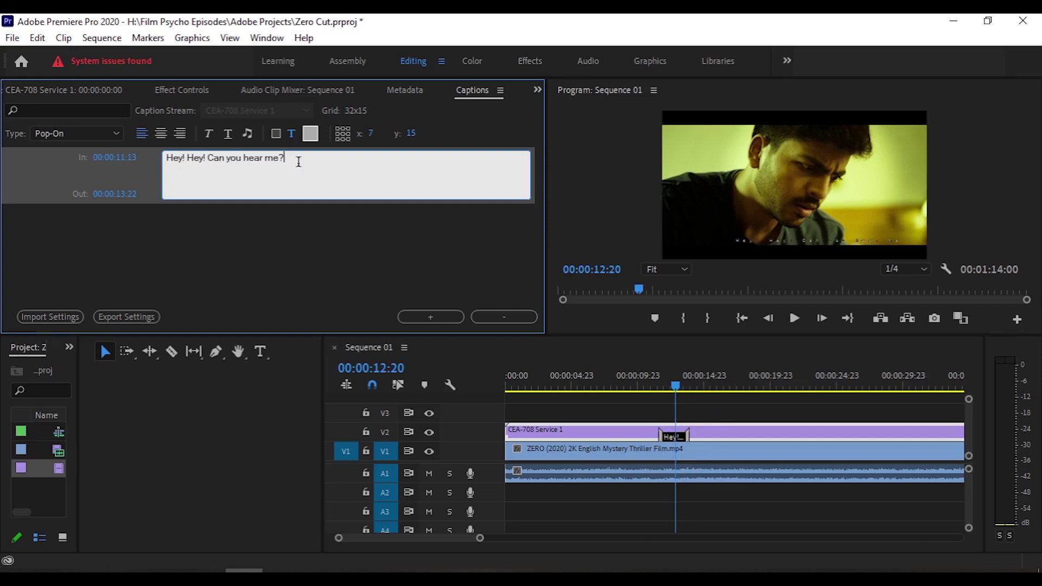
click(248, 135)
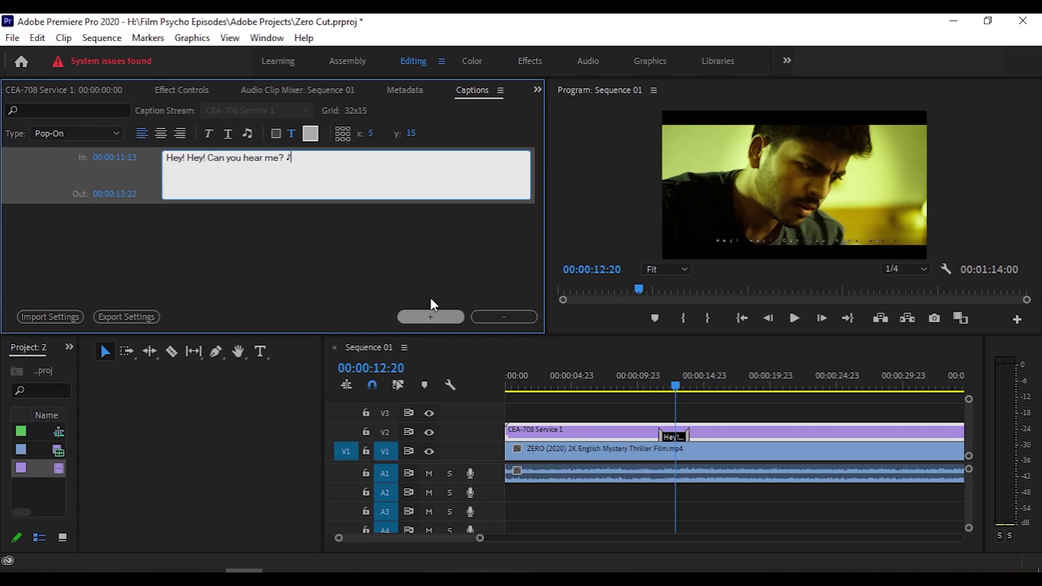
Add an empty second caption and time it to run 00:00:14:15–00:00:16:00
click(701, 384)
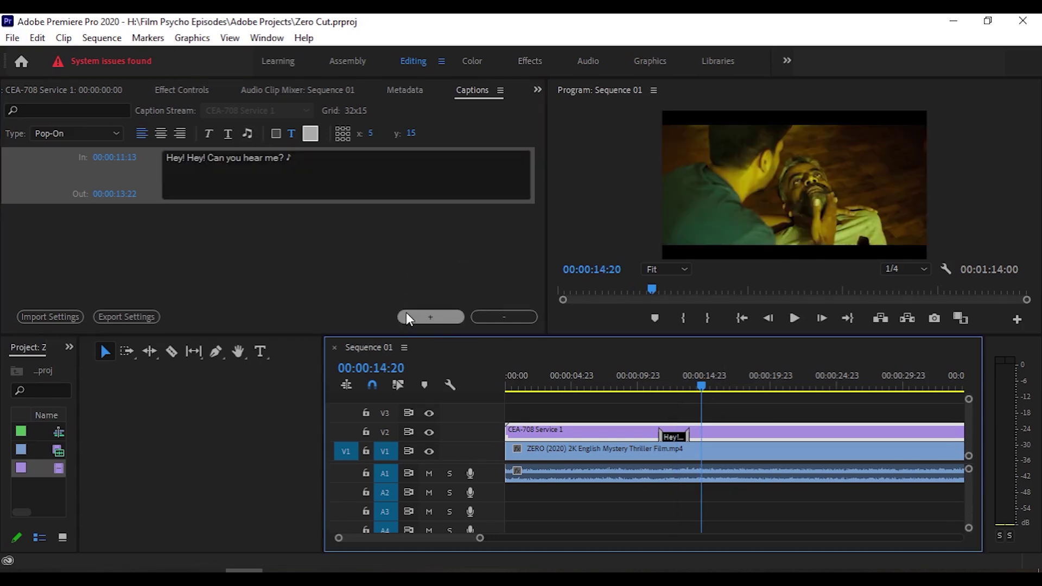
click(408, 318)
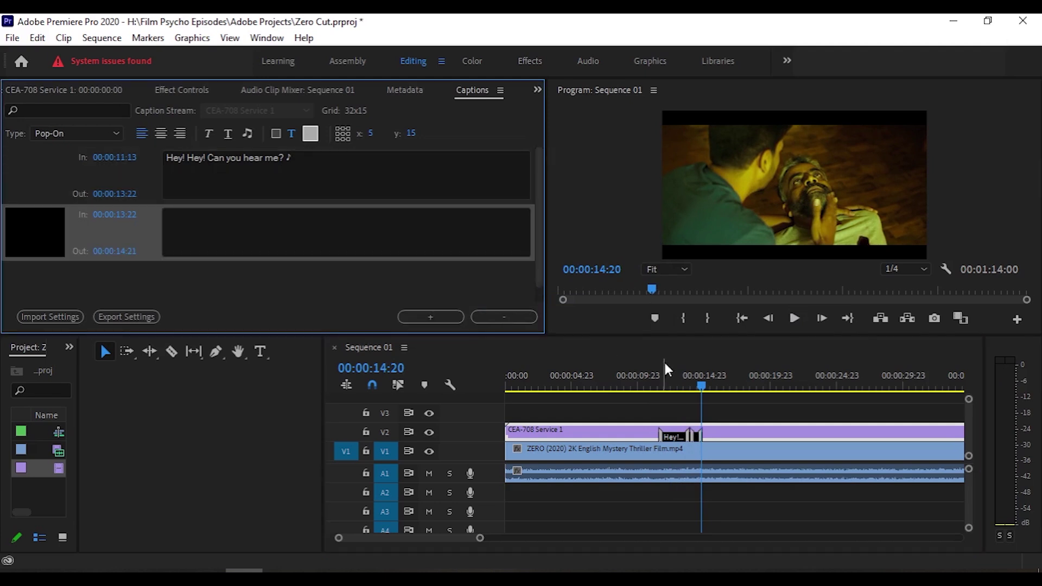
drag(480, 538, 397, 539)
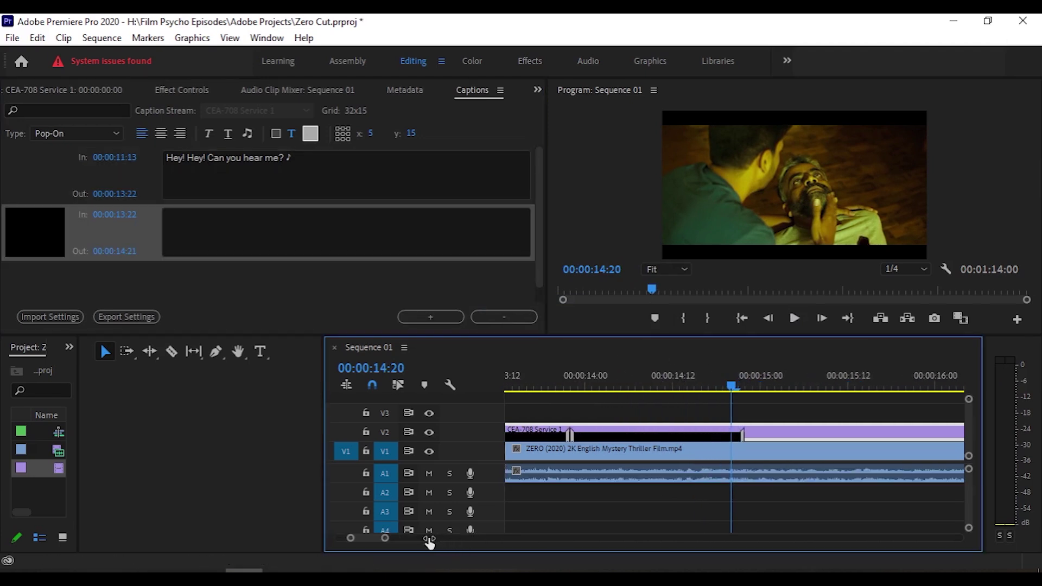
click(697, 384)
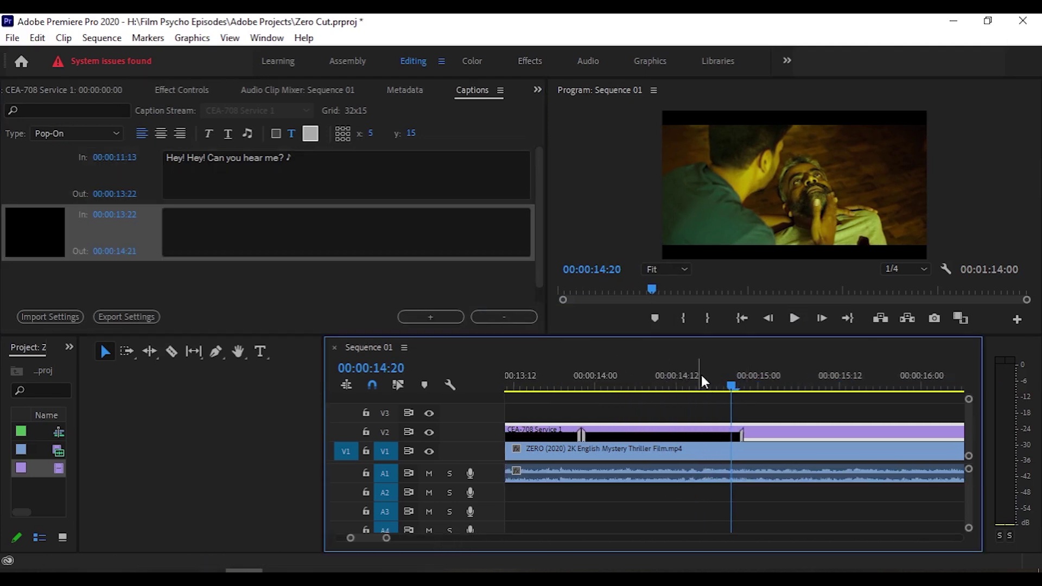
click(794, 319)
click(794, 319)
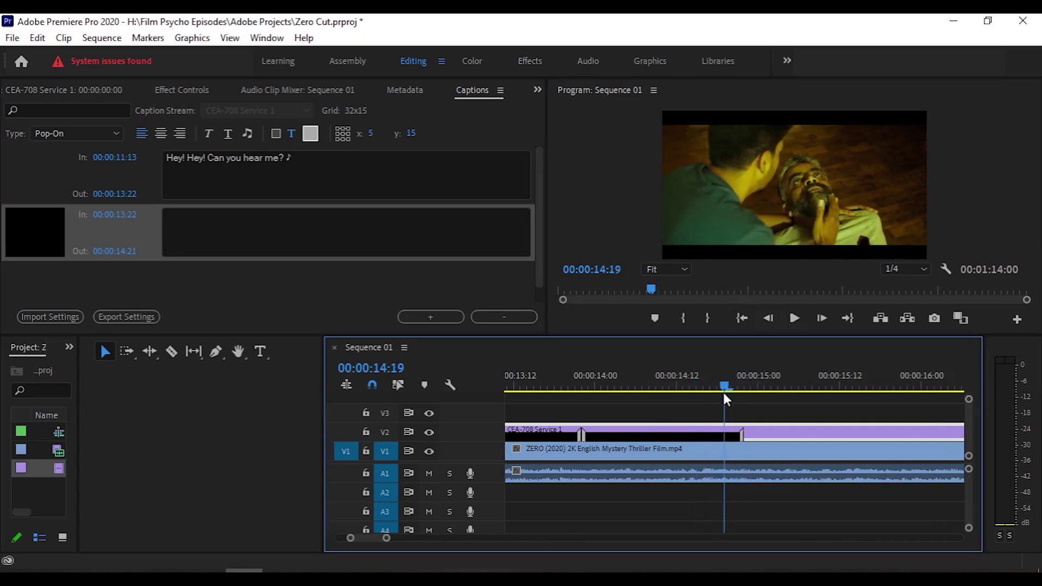
drag(754, 392, 704, 388)
click(655, 441)
drag(655, 443, 780, 444)
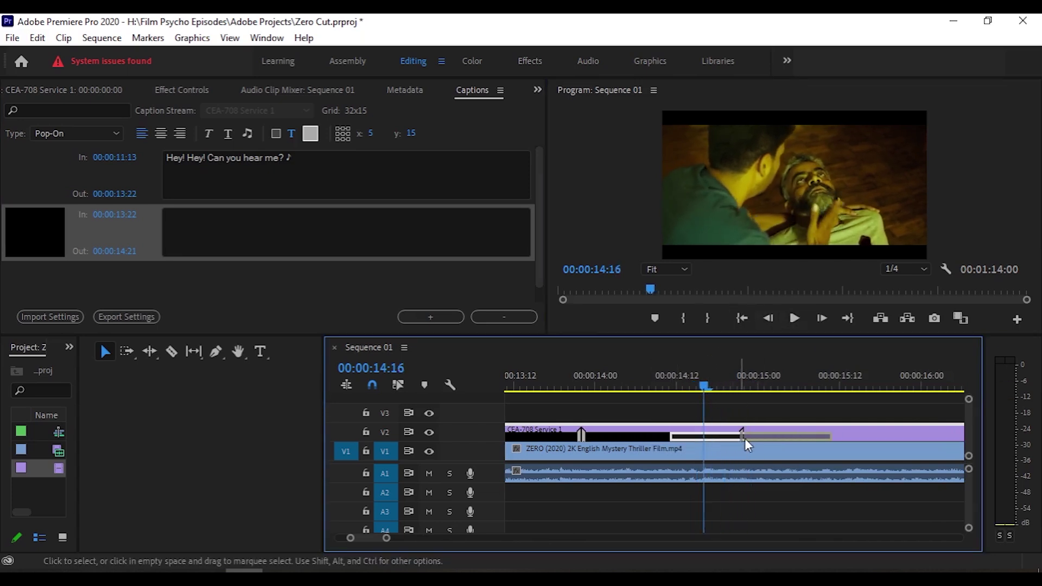
click(793, 318)
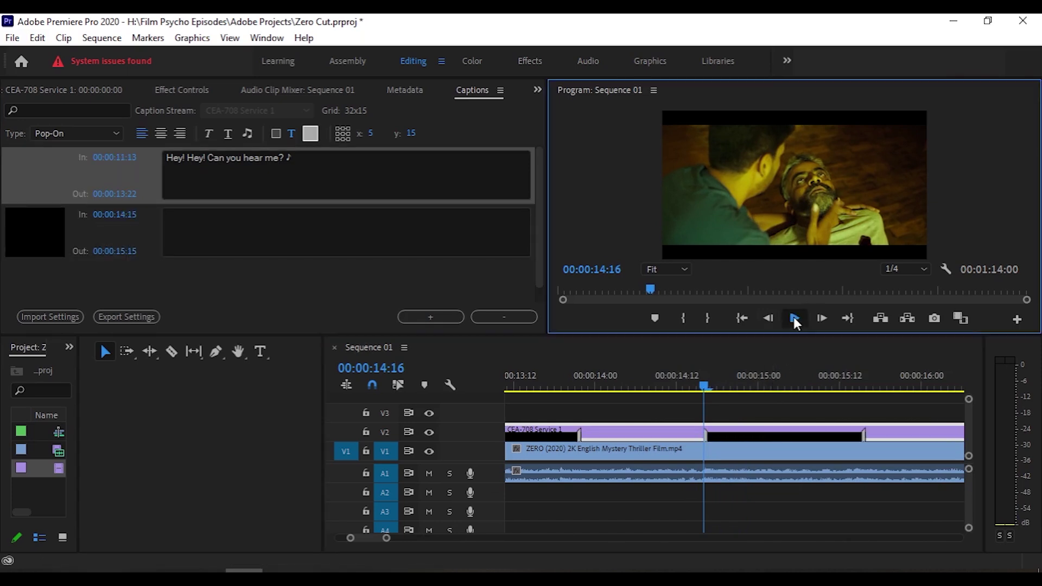
click(794, 318)
drag(711, 436, 709, 437)
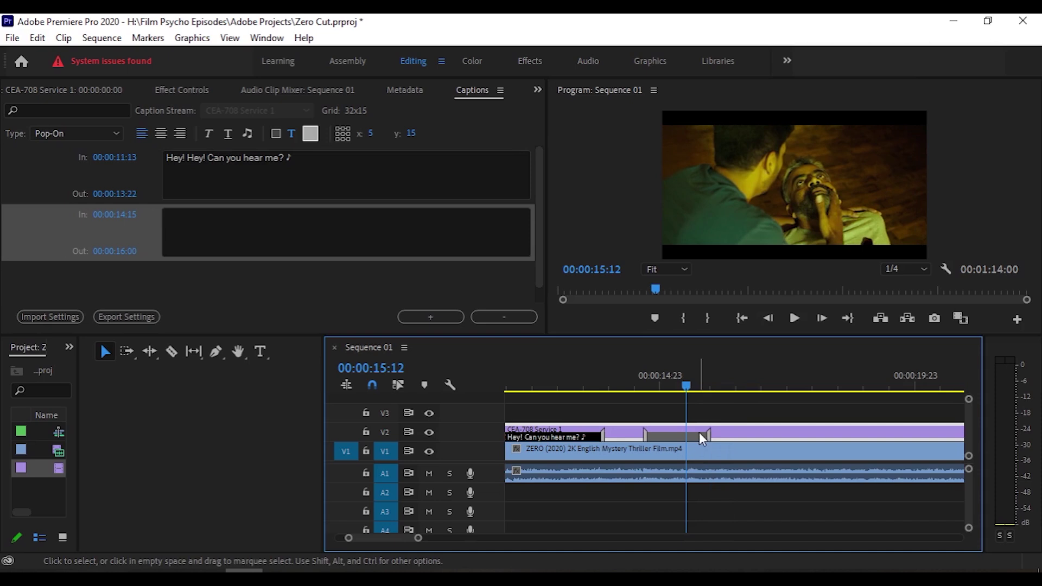
Type 'Hey! Who are you?' into the second caption and save the project
click(313, 232)
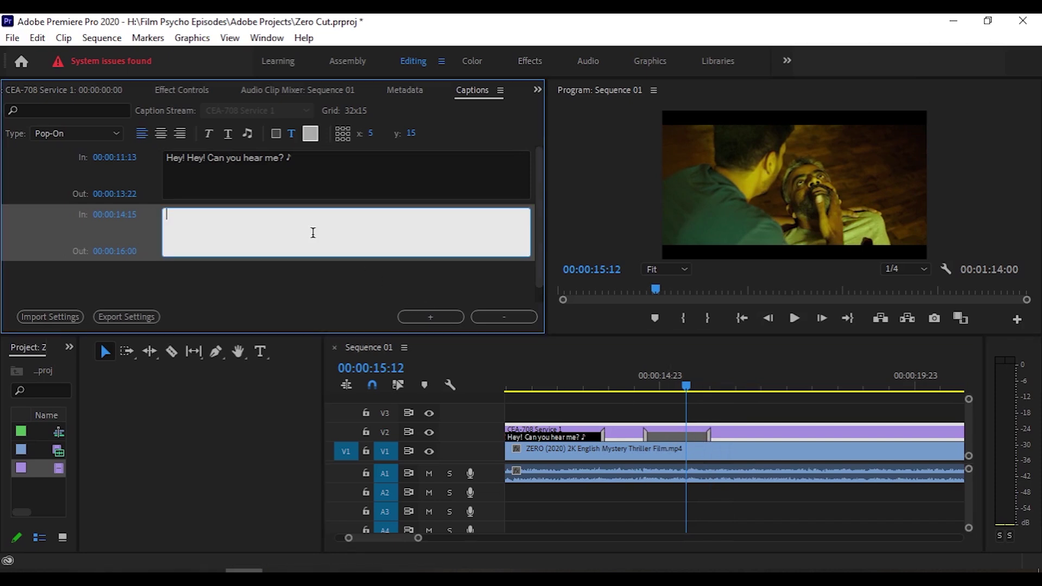
text(Hey! Who are you?)
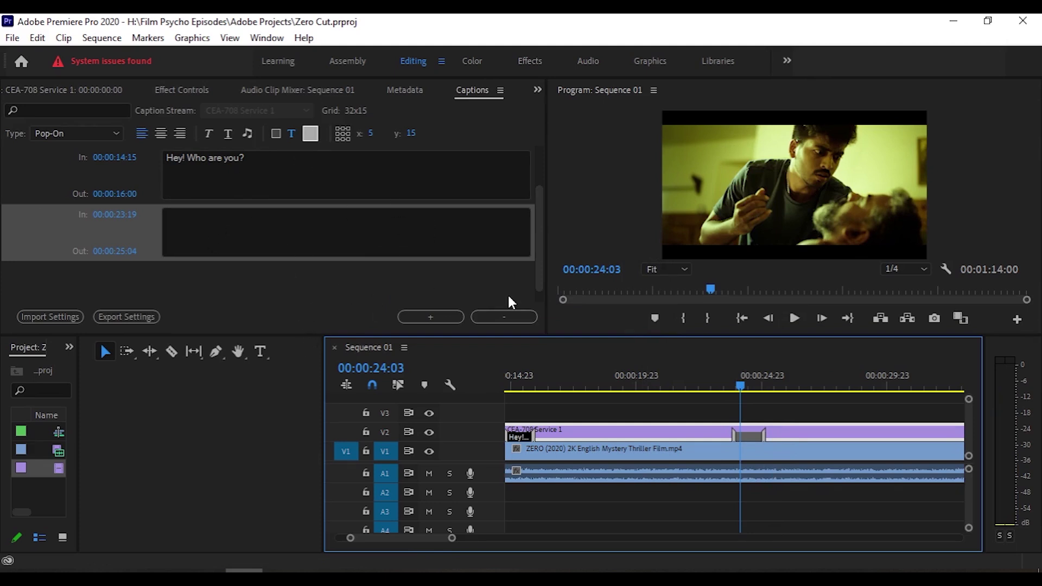
key(ctrl+s)
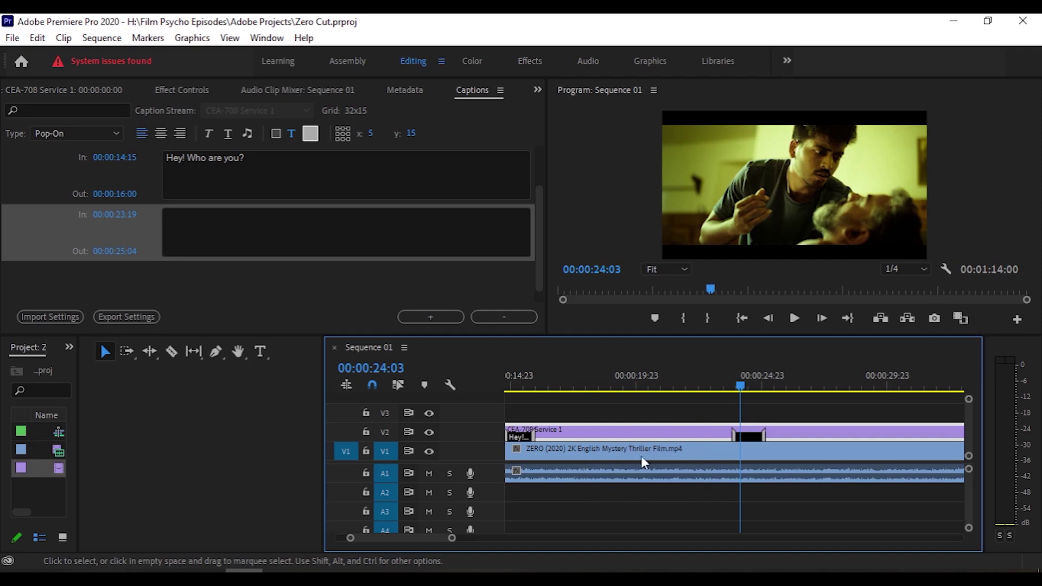
click(12, 37)
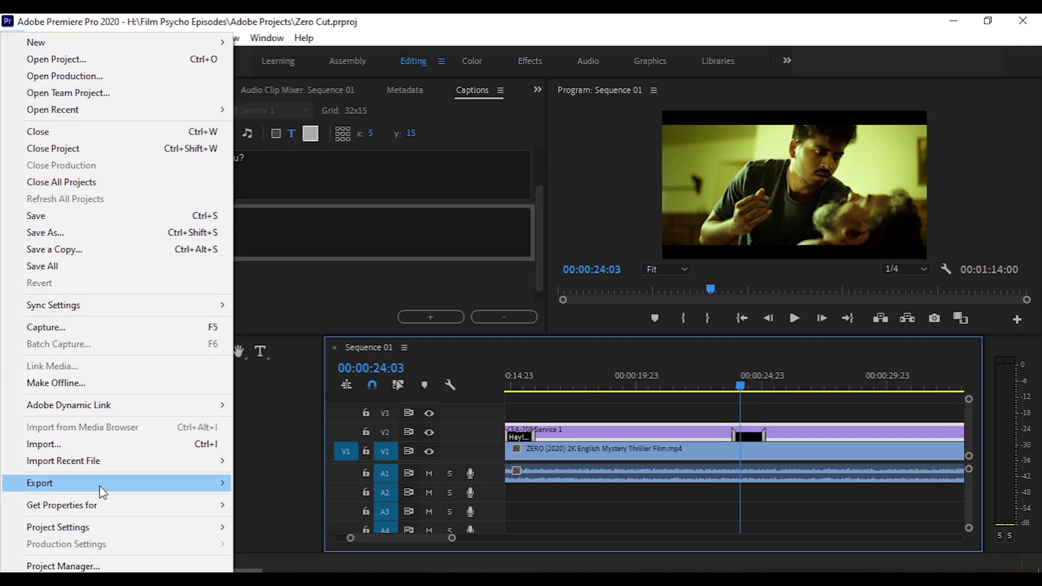
mouse_move(100, 488)
click(277, 300)
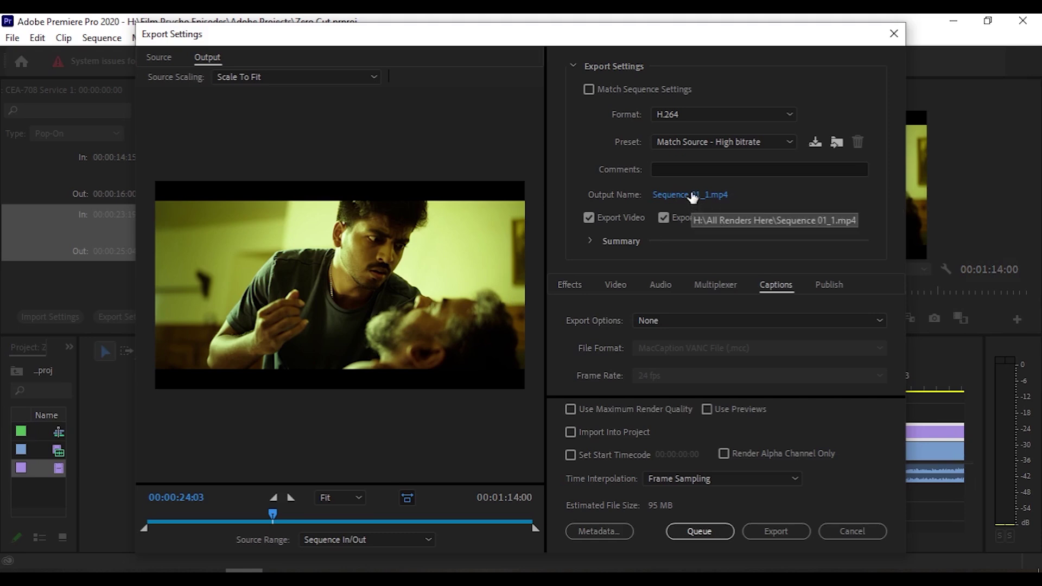
click(710, 321)
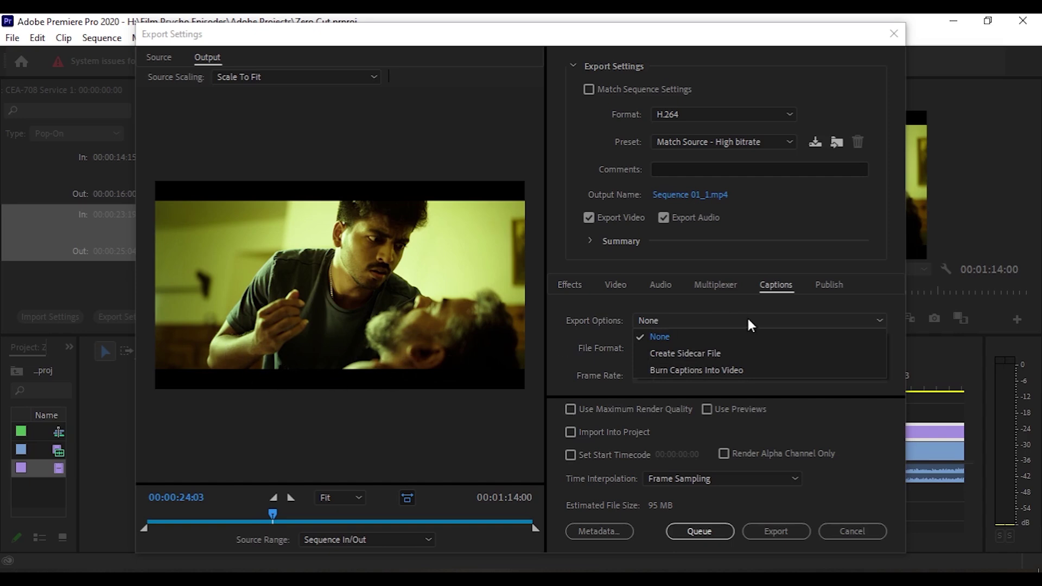
click(688, 354)
click(757, 349)
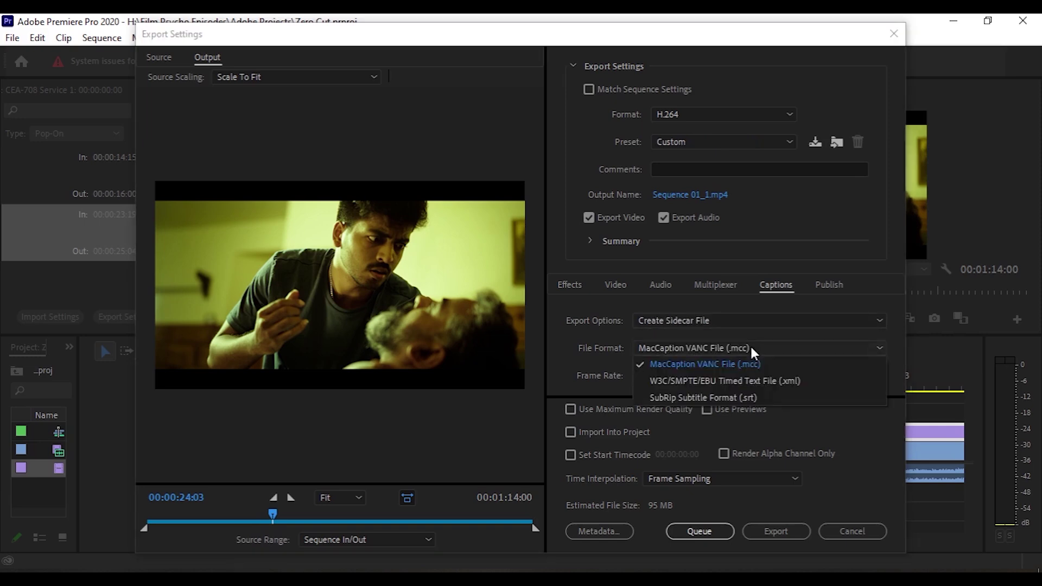
click(742, 399)
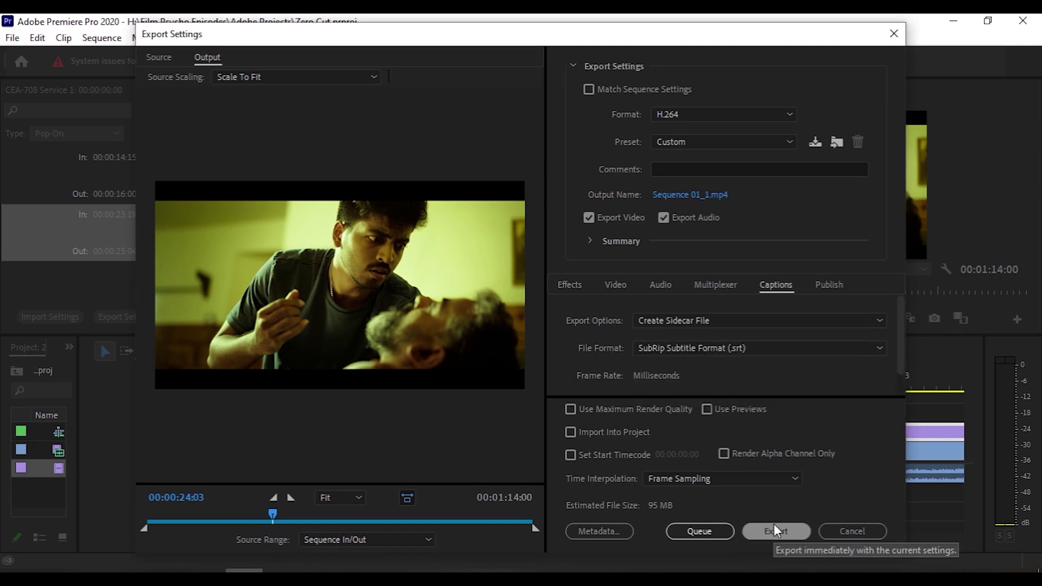
click(889, 37)
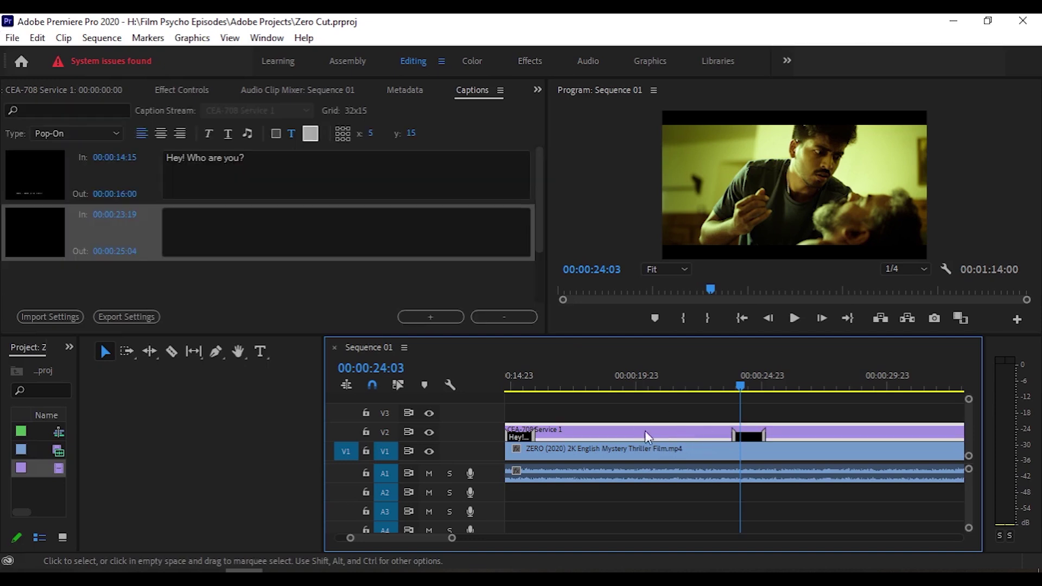
Widen the Project panel items list so all its columns show
click(12, 38)
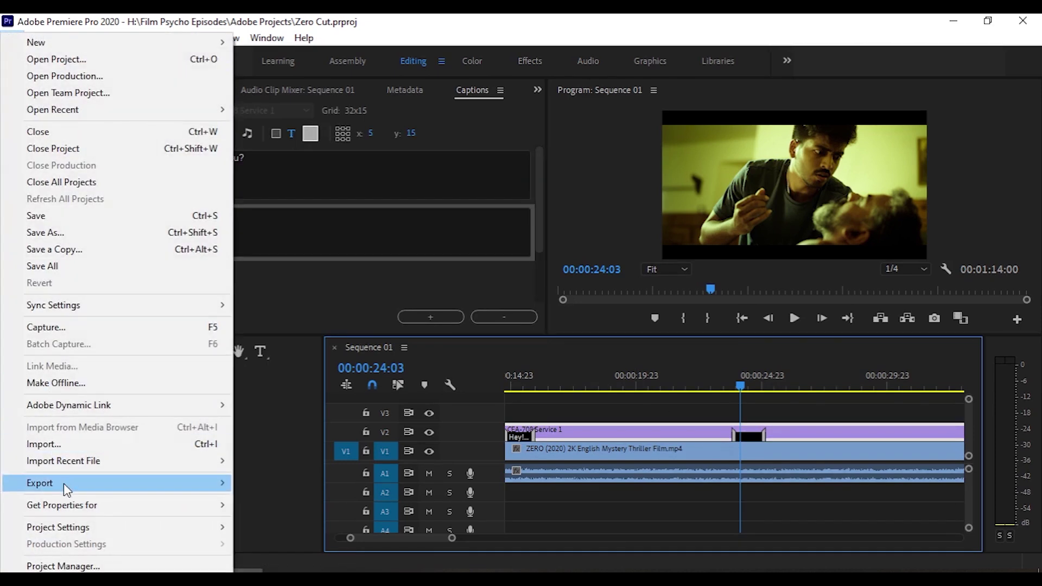
mouse_move(55, 483)
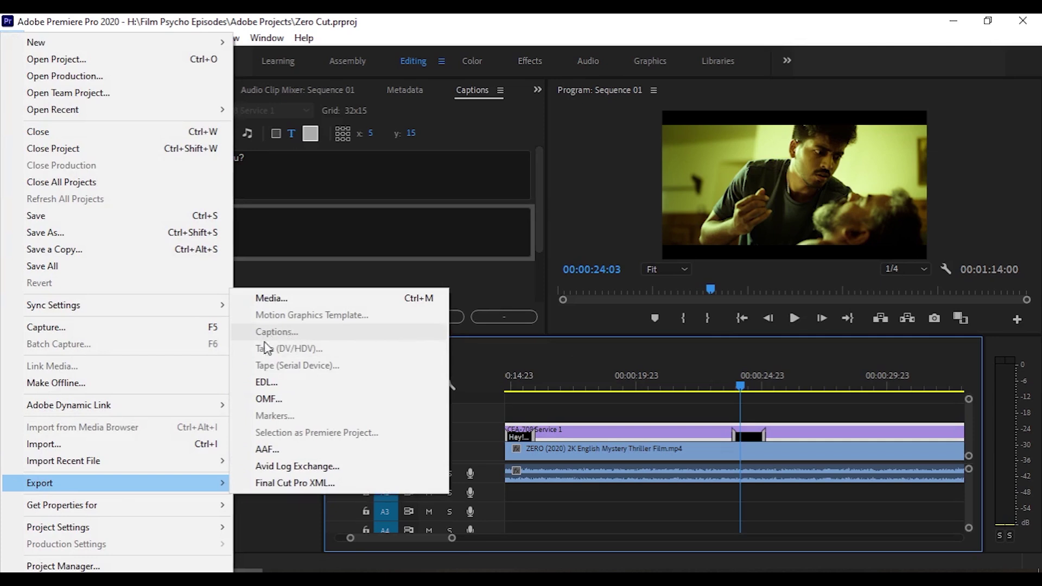
click(621, 386)
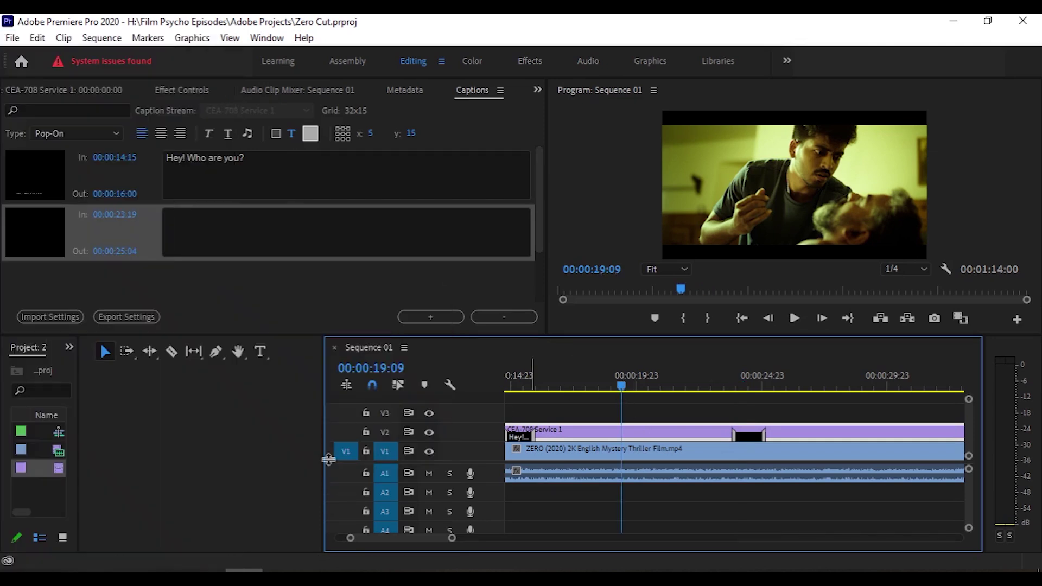
drag(77, 358, 372, 358)
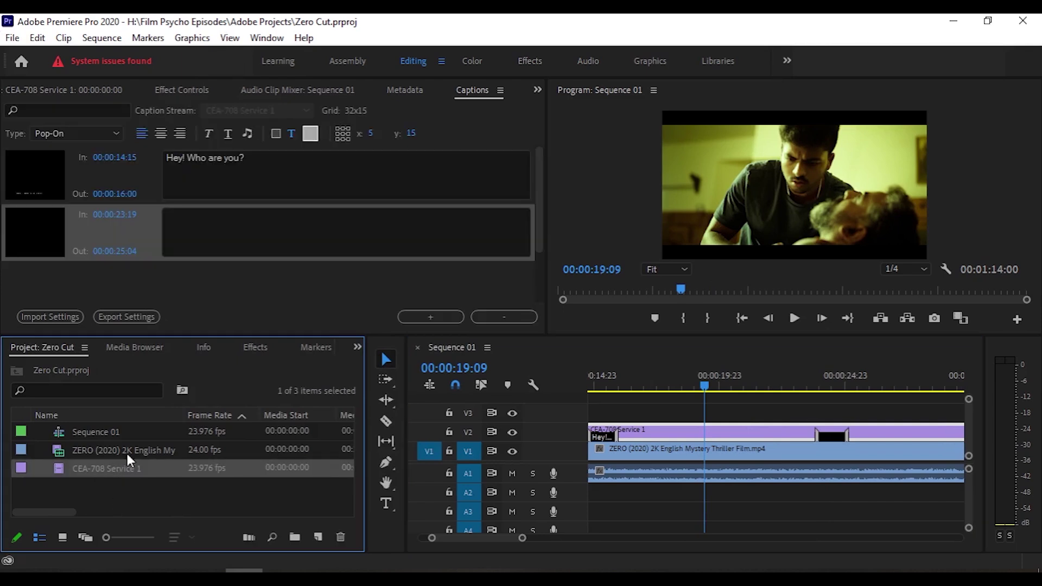
Export the captions as SubRip 'CEA-708 Service 1.srt' into Subtitle Episode, then minimize Premiere
click(12, 38)
mouse_move(83, 486)
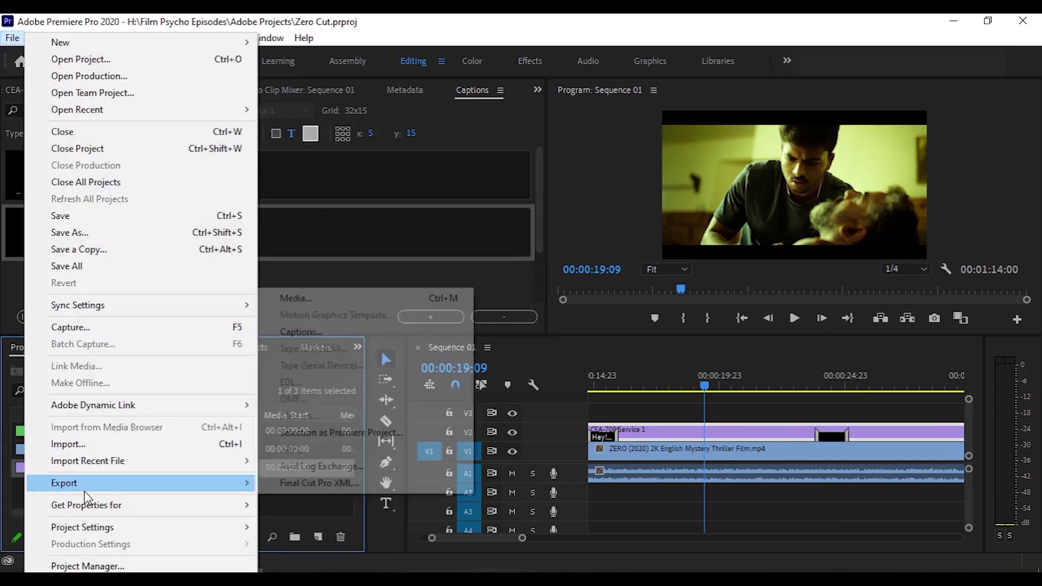
click(315, 331)
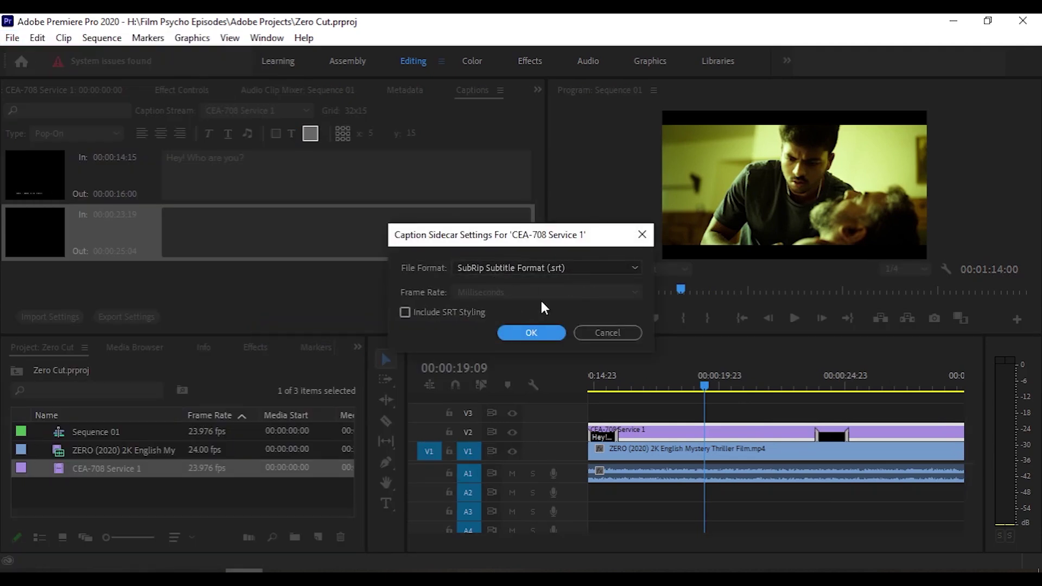
click(531, 334)
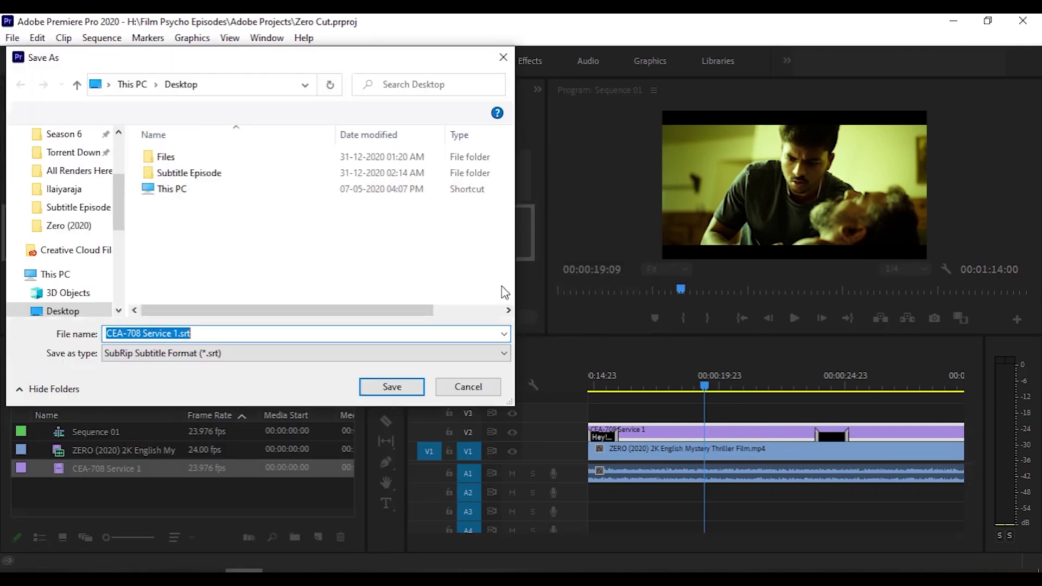
double_click(205, 174)
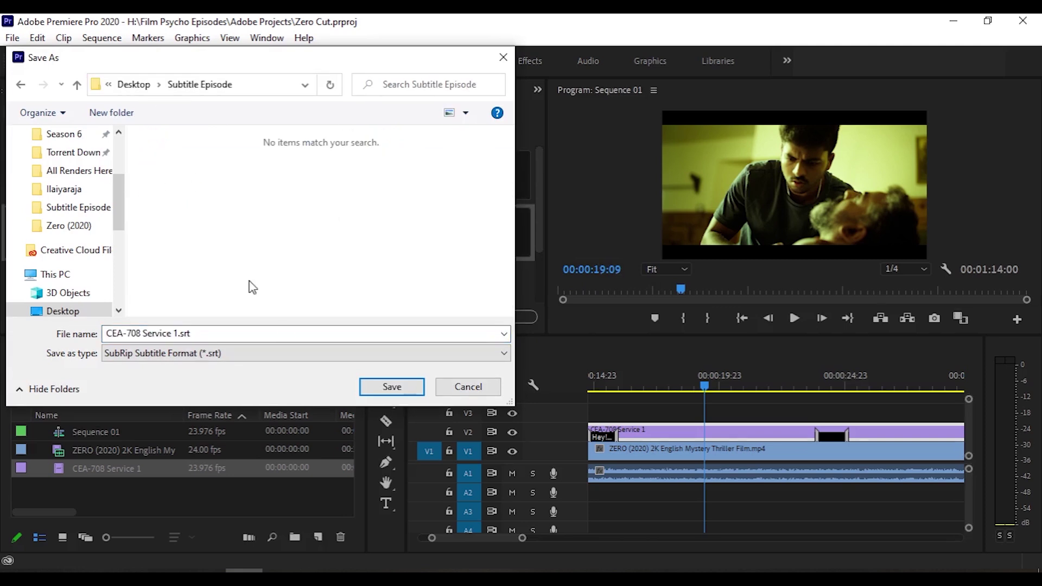
click(392, 387)
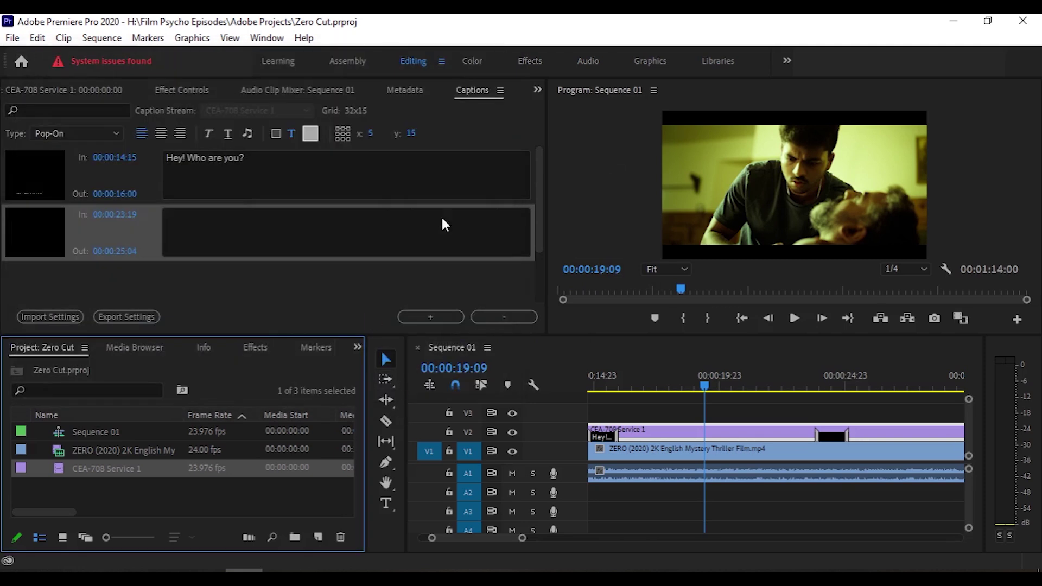
click(936, 26)
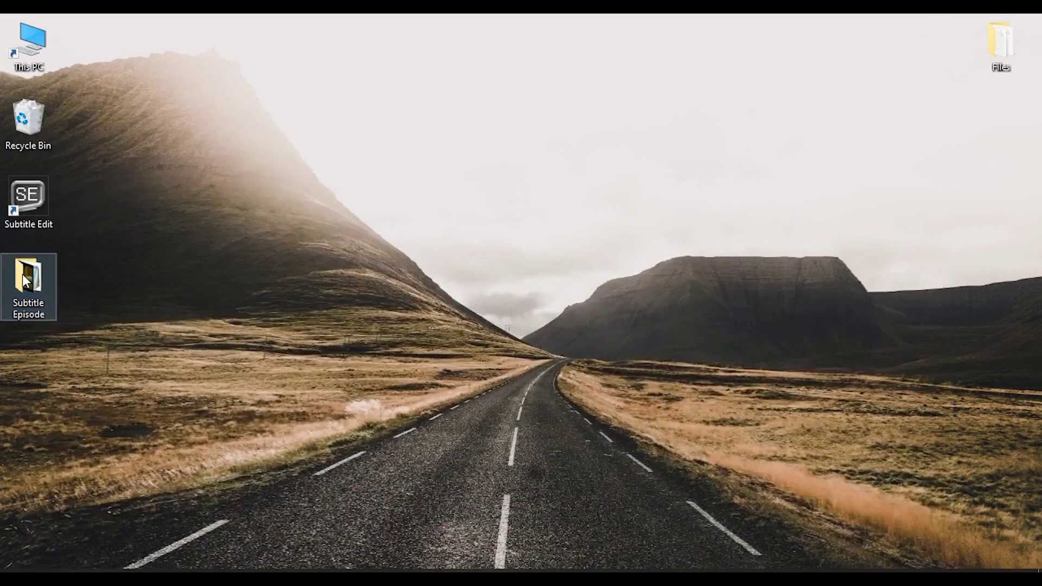
In the Subtitle Episode folder, rename 'CEA-708 Service 1.srt' to 'Zero.srt' beside Zero.mp4
double_click(25, 277)
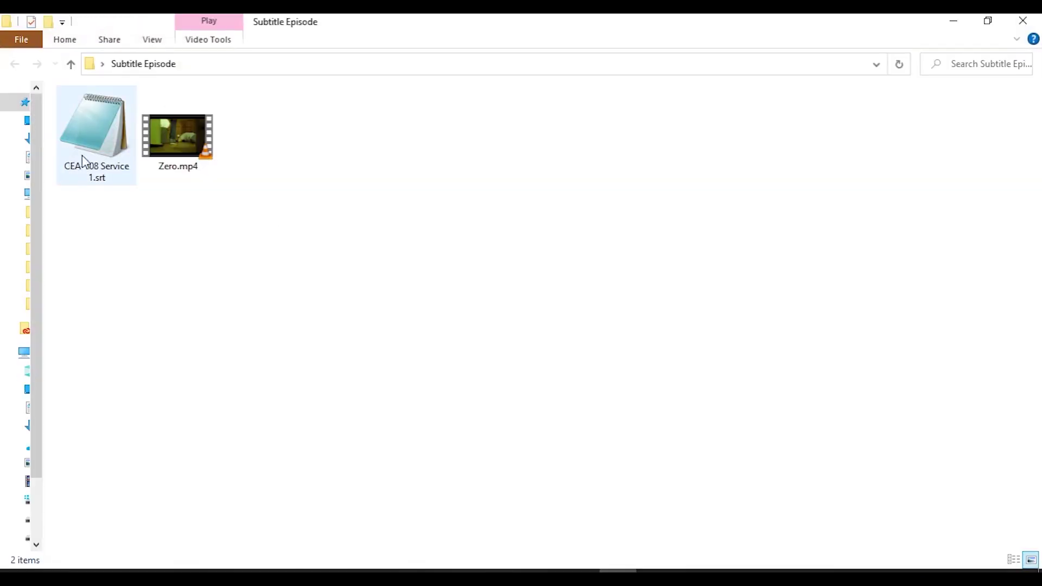
click(79, 172)
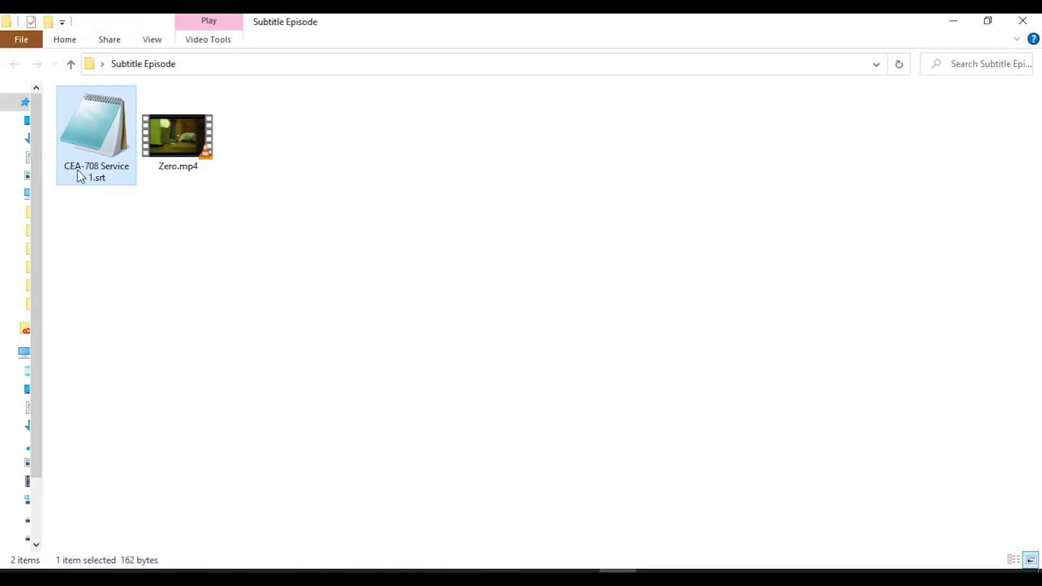
click(77, 170)
text(Zero)
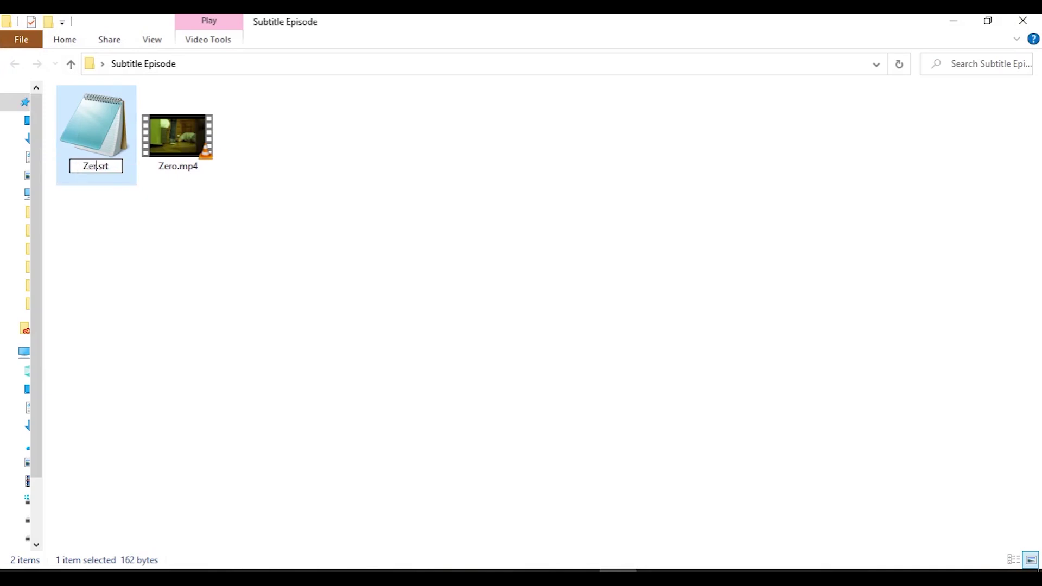
key(Return)
key(Right)
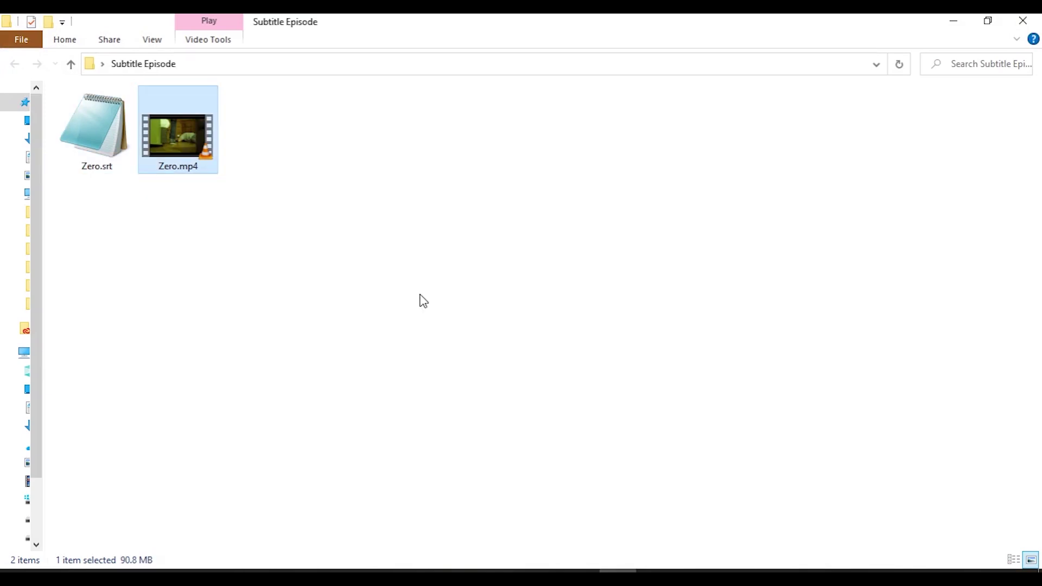